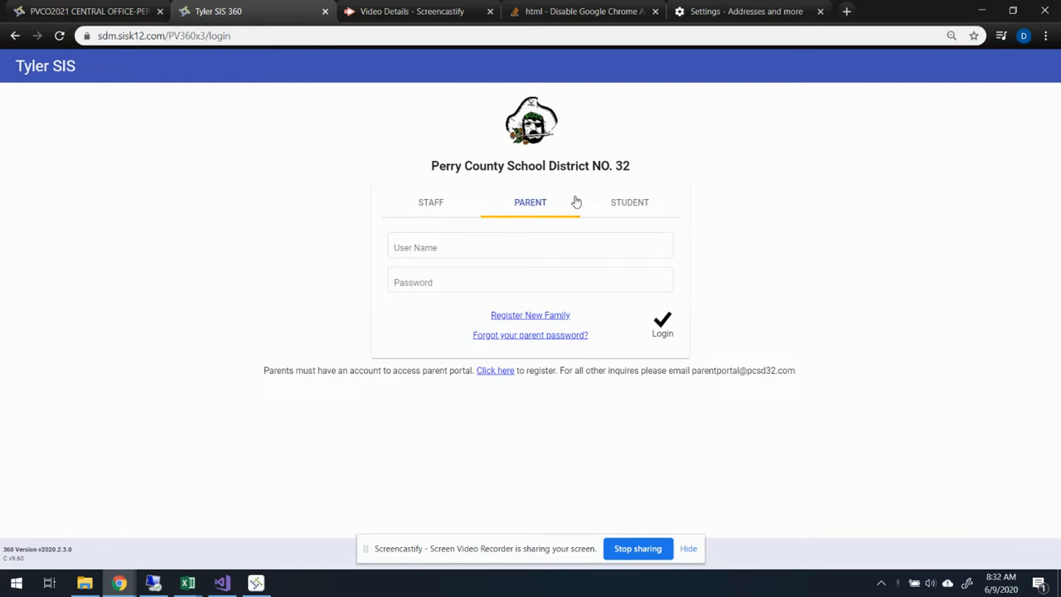
# - Start registering a new family in English, submit the parent's email address, and close the email-sent notice
pyautogui.click(509, 315)
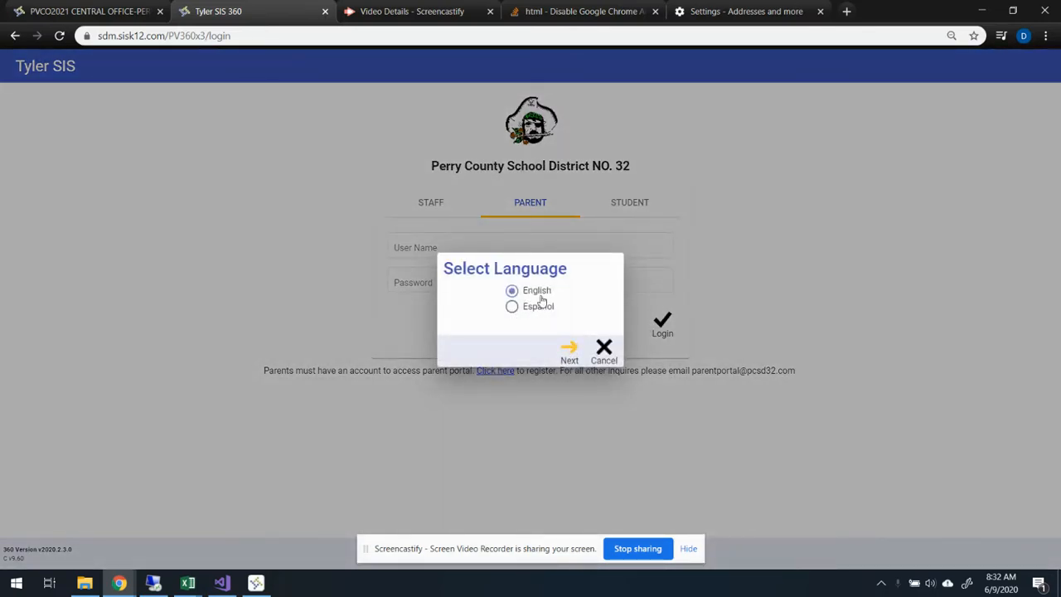
pyautogui.click(569, 354)
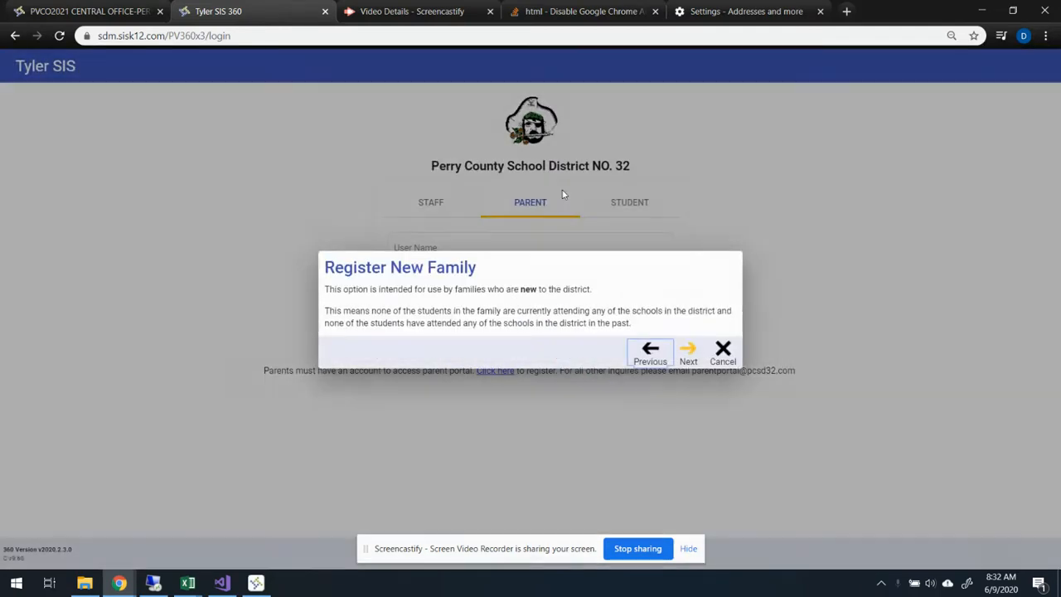
pyautogui.click(686, 358)
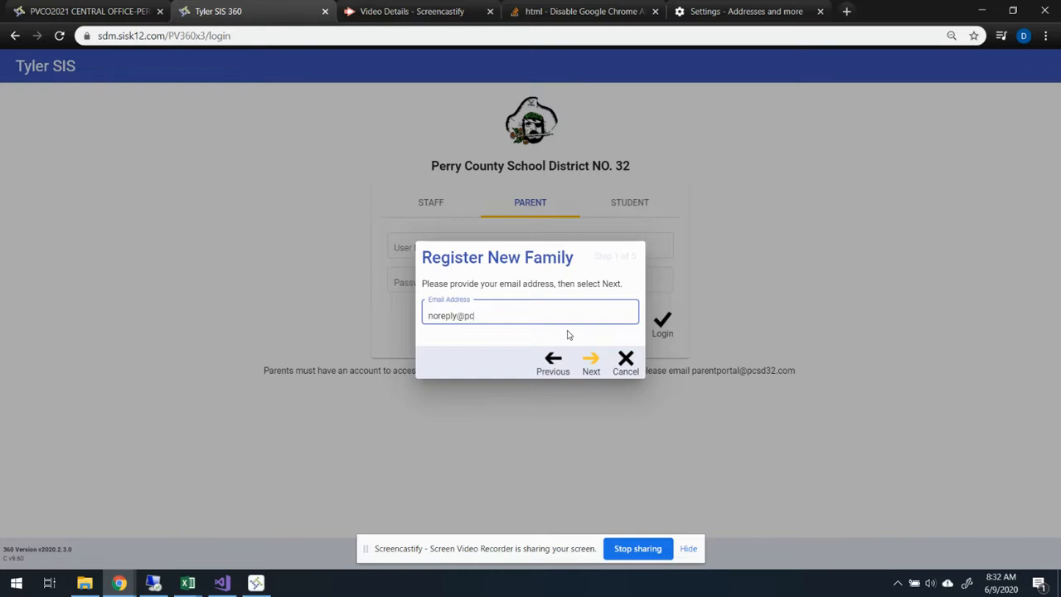
pyautogui.click(590, 359)
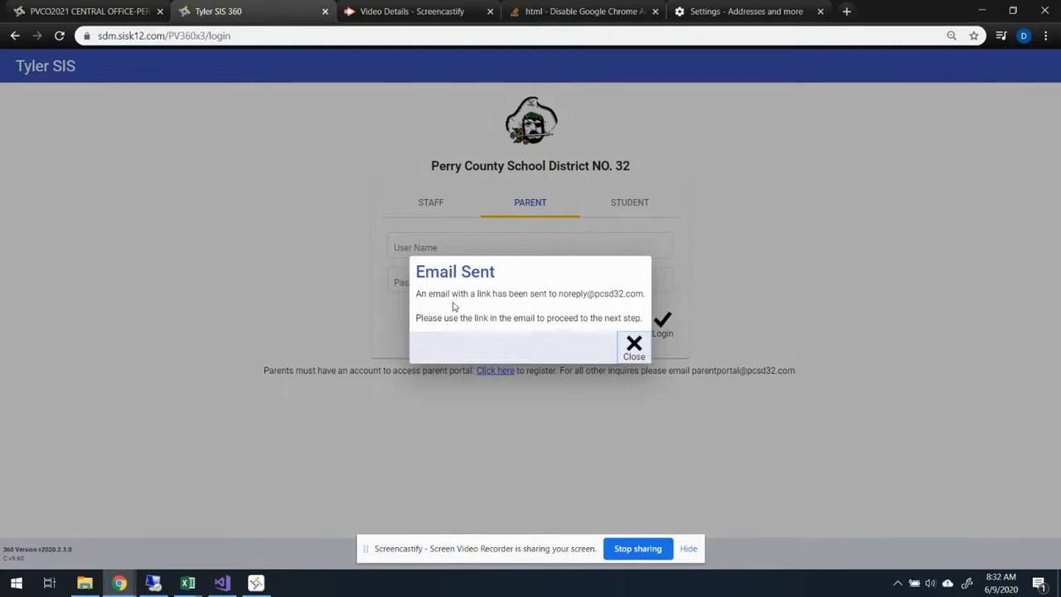
pyautogui.click(634, 348)
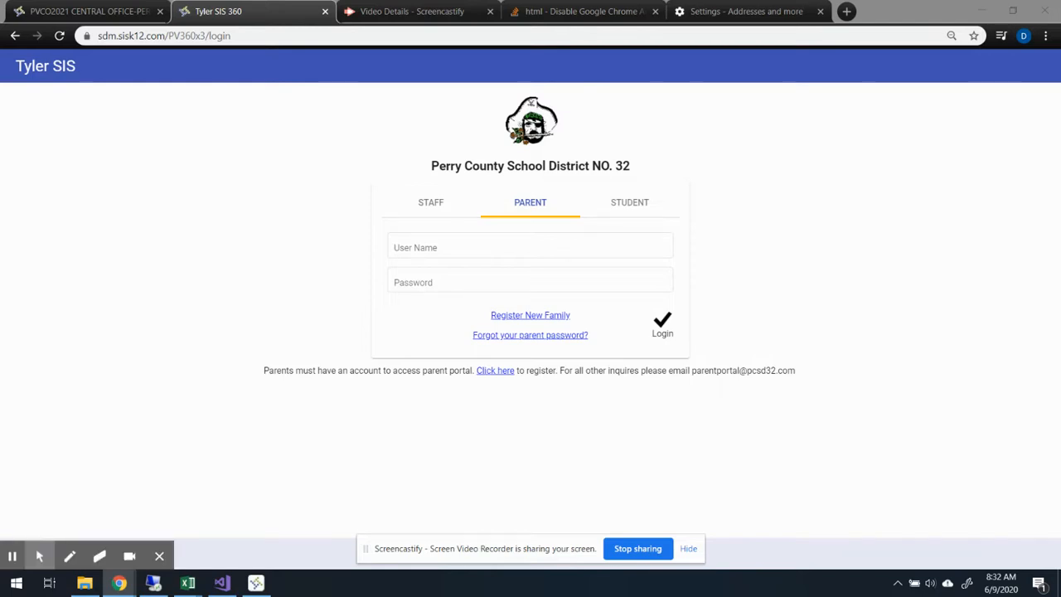
# - Open the emailed registration link and accept the New Family Registration notice, closing the unneeded browser tabs
pyautogui.moveTo(0, 535); pyautogui.dragTo(559, 10)
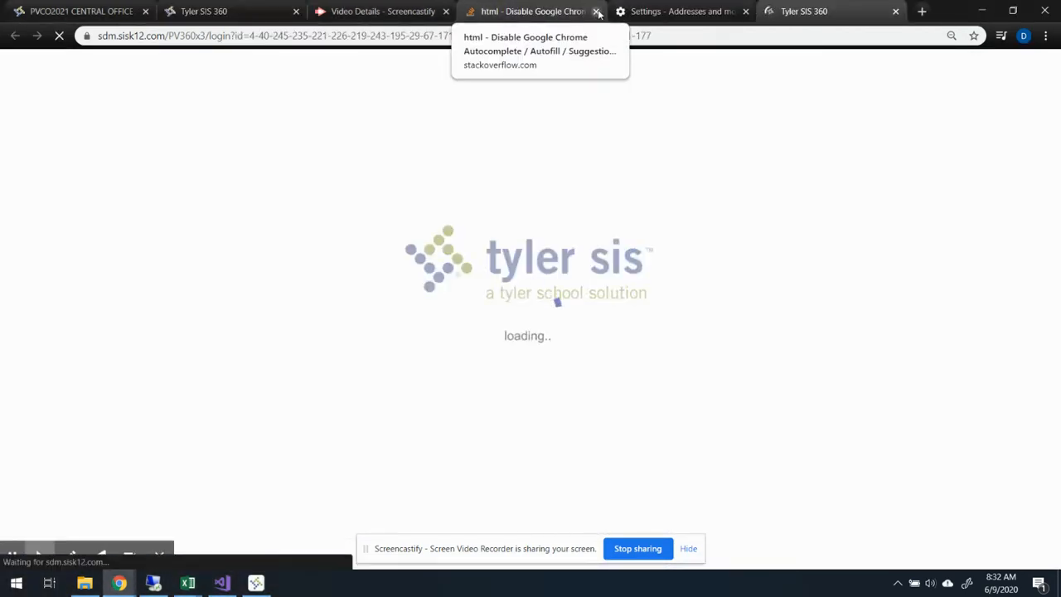
pyautogui.click(594, 11)
pyautogui.click(446, 11)
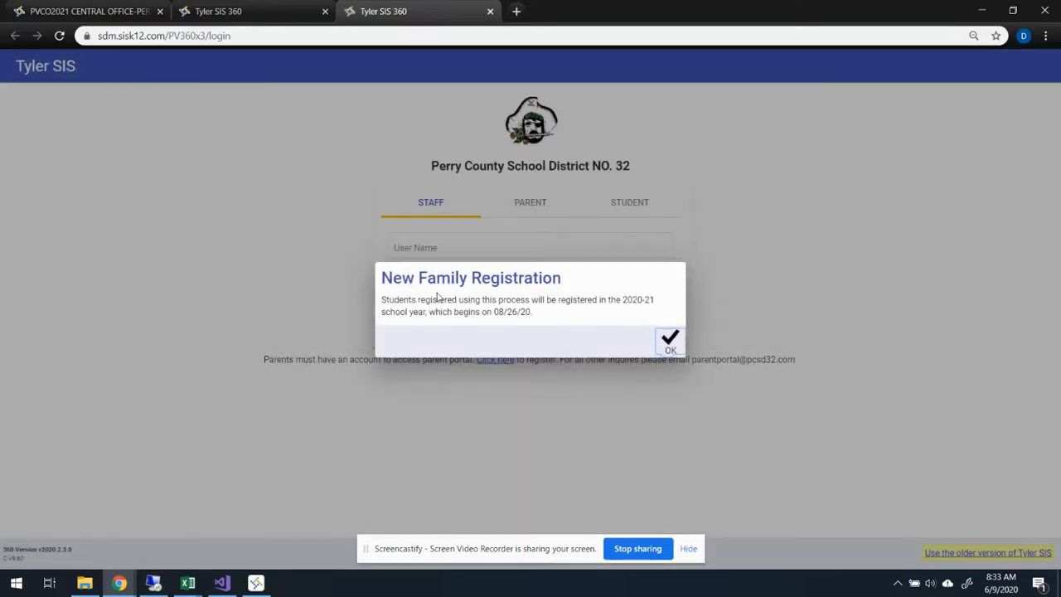
pyautogui.click(666, 339)
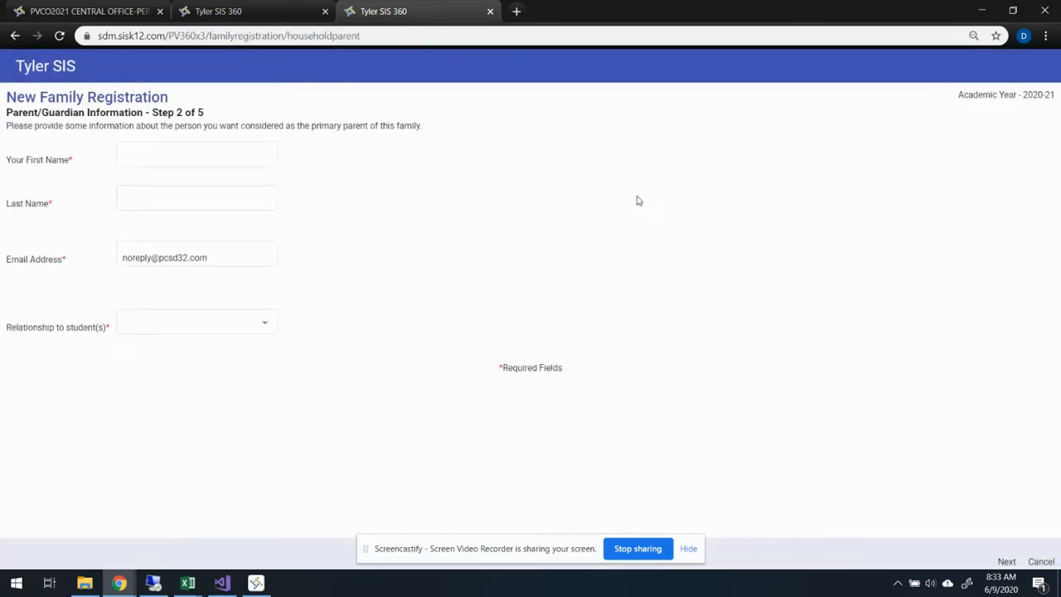
# - Enter the primary parent's first, middle and last names, and fill in the work and cell phone numbers
pyautogui.click(163, 155)
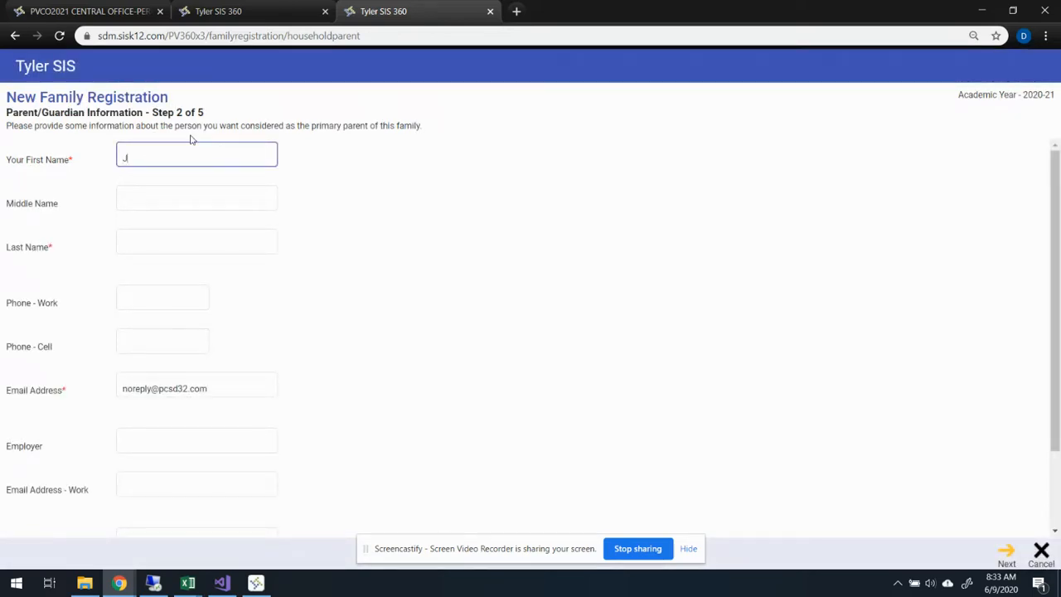
pyautogui.press('Tab')
pyautogui.write('From')
pyautogui.press('Tab')
pyautogui.write('Statefarm')
pyautogui.press('Tab')
pyautogui.write('555) 555-5555')
pyautogui.press('Tab')
pyautogui.write('555) 555-5555')
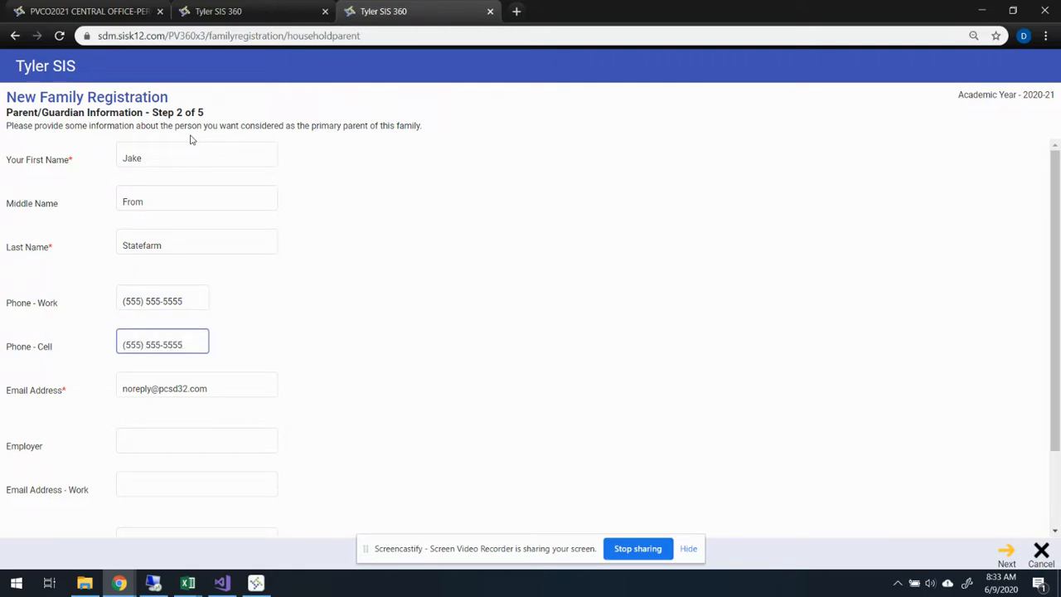
# - Enter PCSD#32 as the parent's employer and set the marital status to Married
pyautogui.click(150, 442)
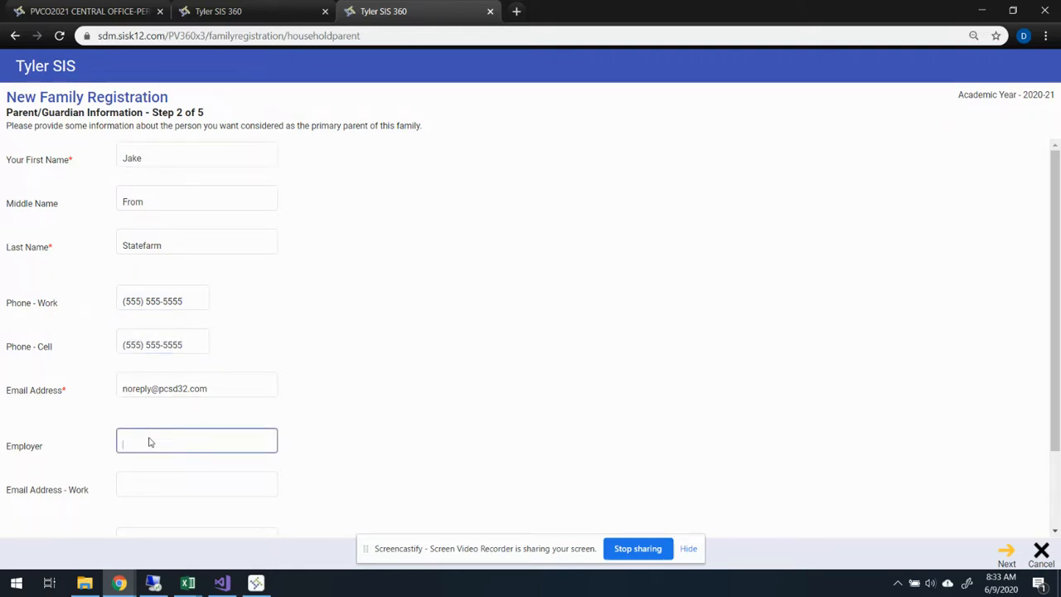
pyautogui.press('Tab')
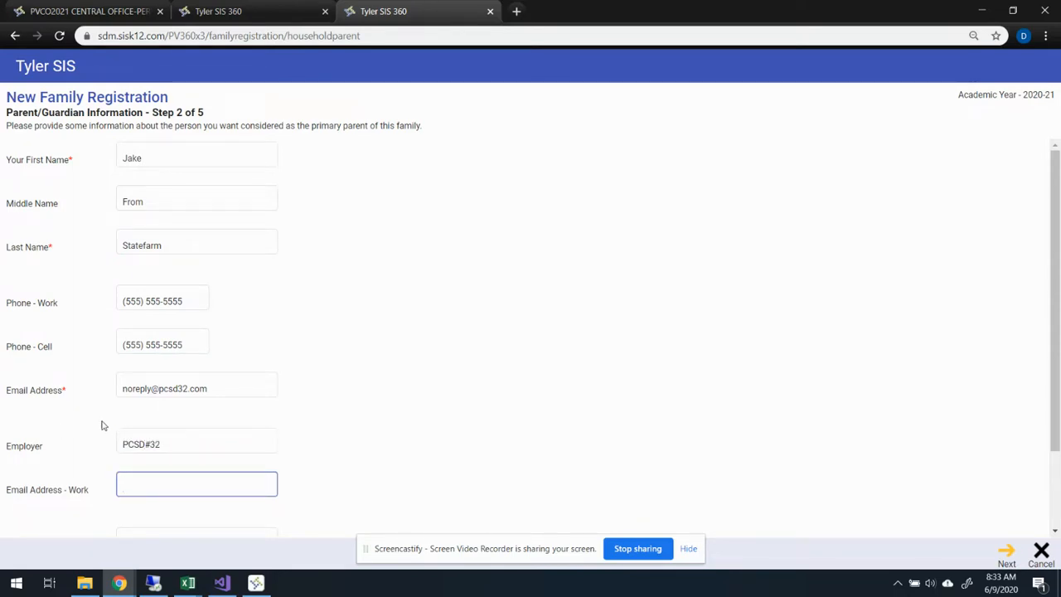
pyautogui.scroll(-2, 109, 419)
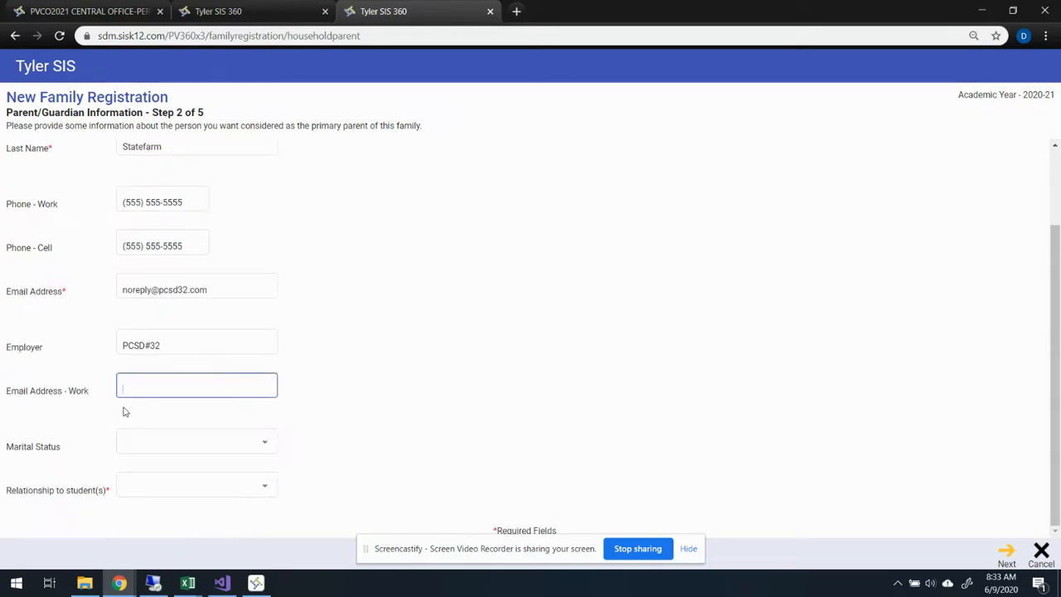
pyautogui.click(180, 441)
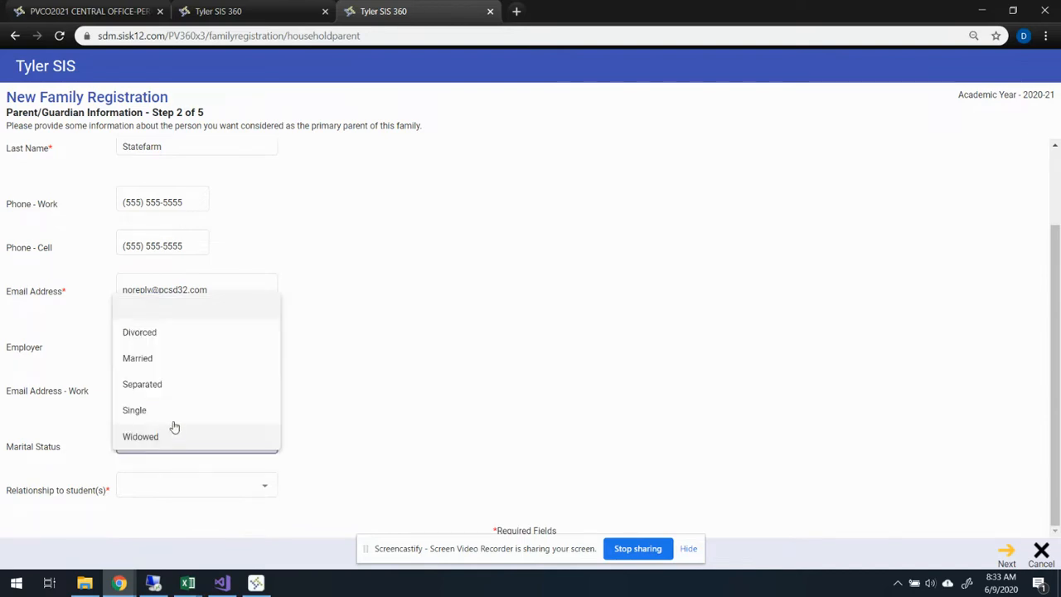
pyautogui.click(156, 358)
# - Fill in the parent's work email address
pyautogui.click(144, 383)
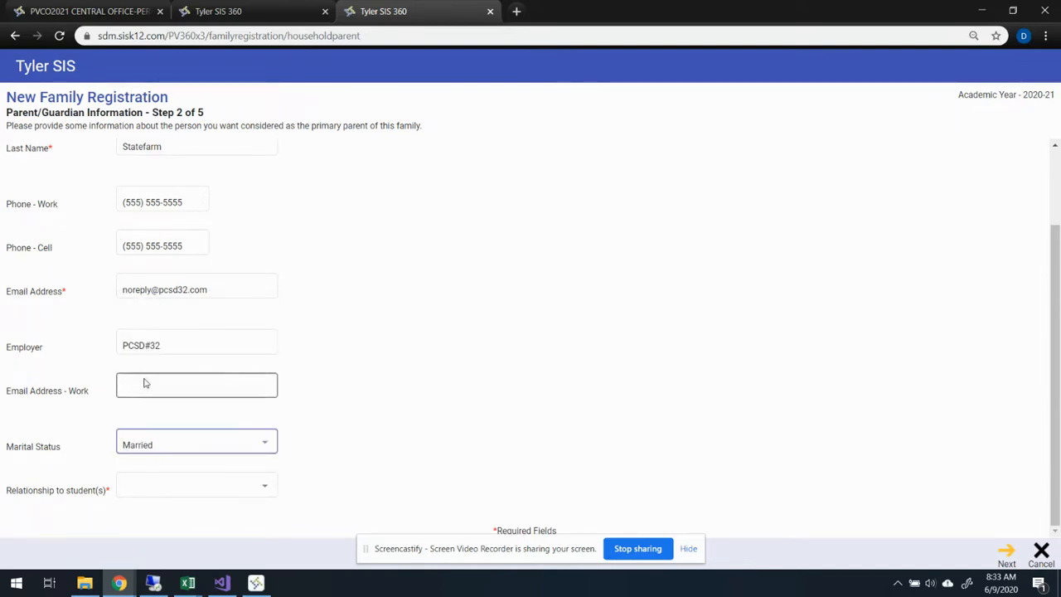
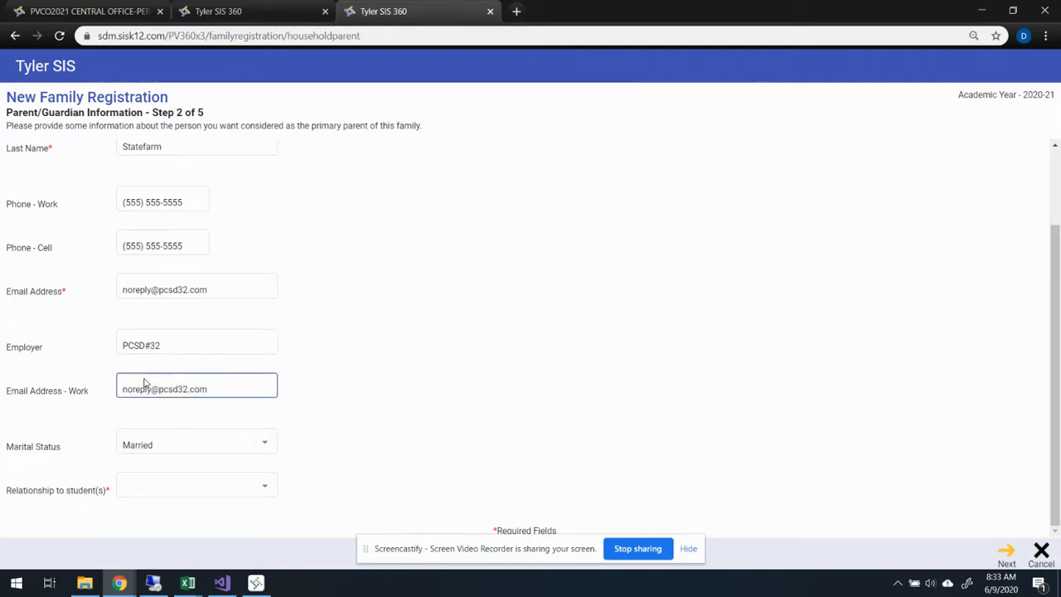
# - Set the relationship to the student(s) to Father and continue to the address information
pyautogui.click(203, 495)
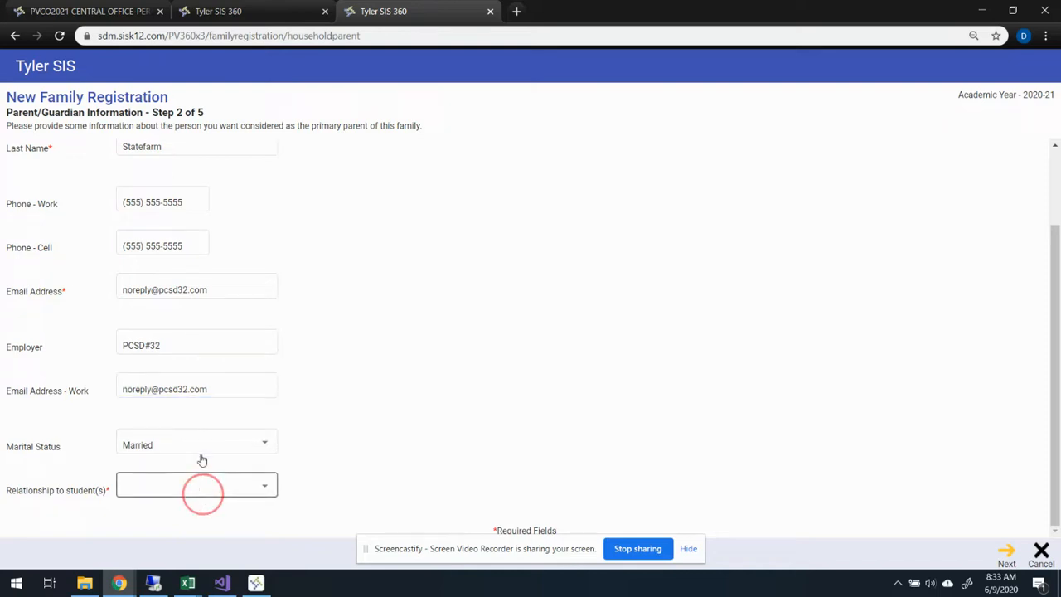
pyautogui.click(177, 313)
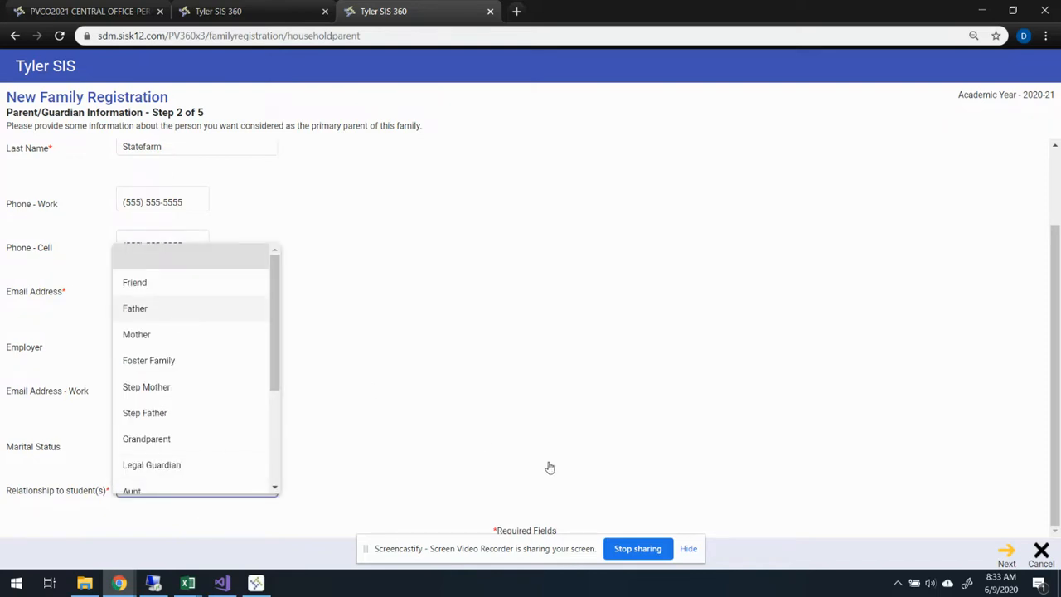
pyautogui.click(1005, 552)
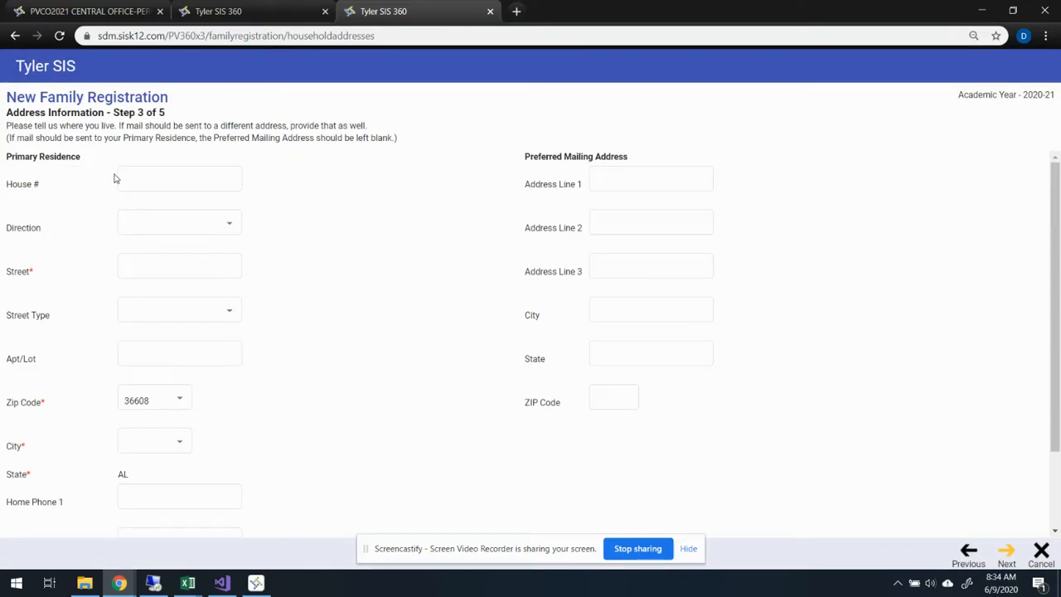
# - Enter the house number and street name of the primary residence
pyautogui.click(144, 180)
pyautogui.write('326')
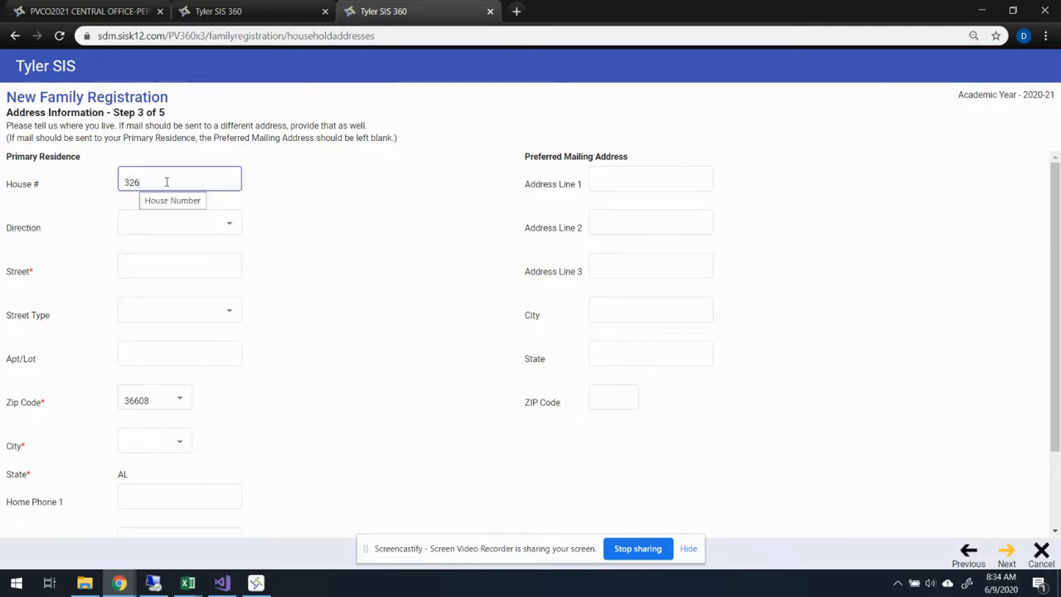
pyautogui.click(143, 271)
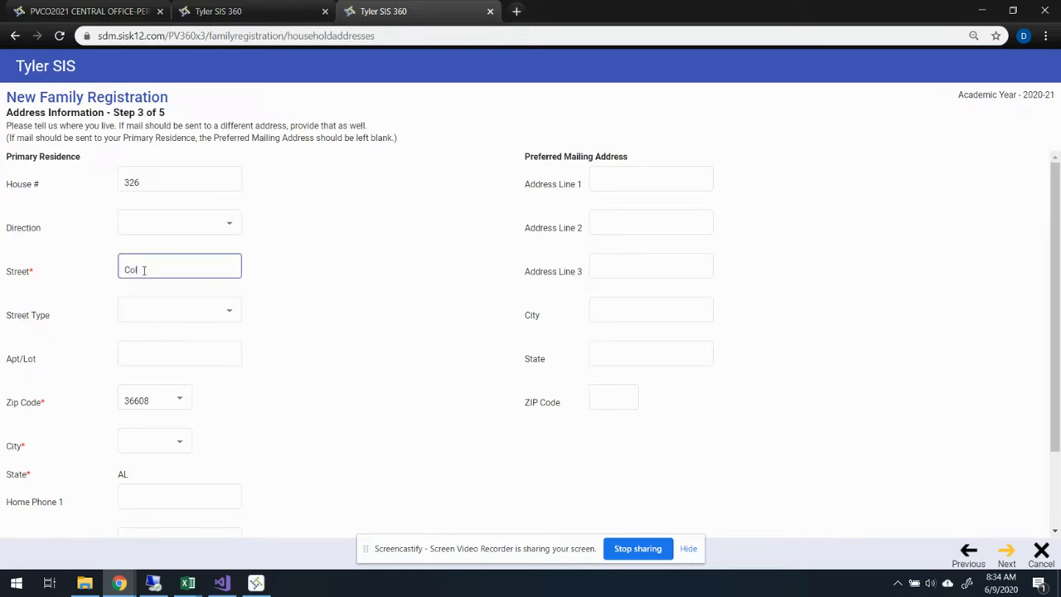
pyautogui.press('Tab')
# - Set the primary residence's direction to SW - South West
pyautogui.click(147, 398)
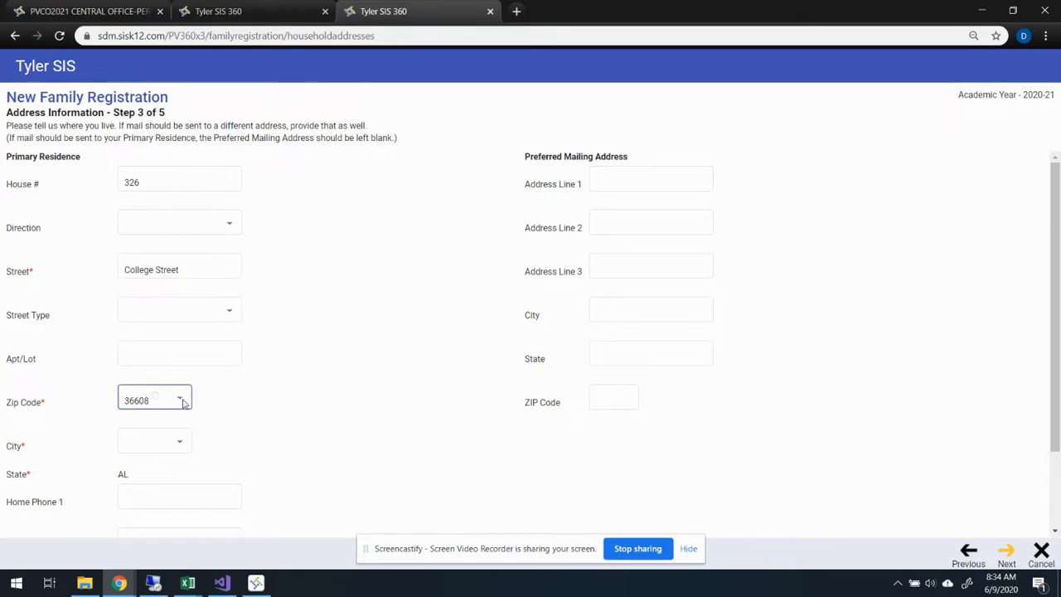
pyautogui.click(178, 402)
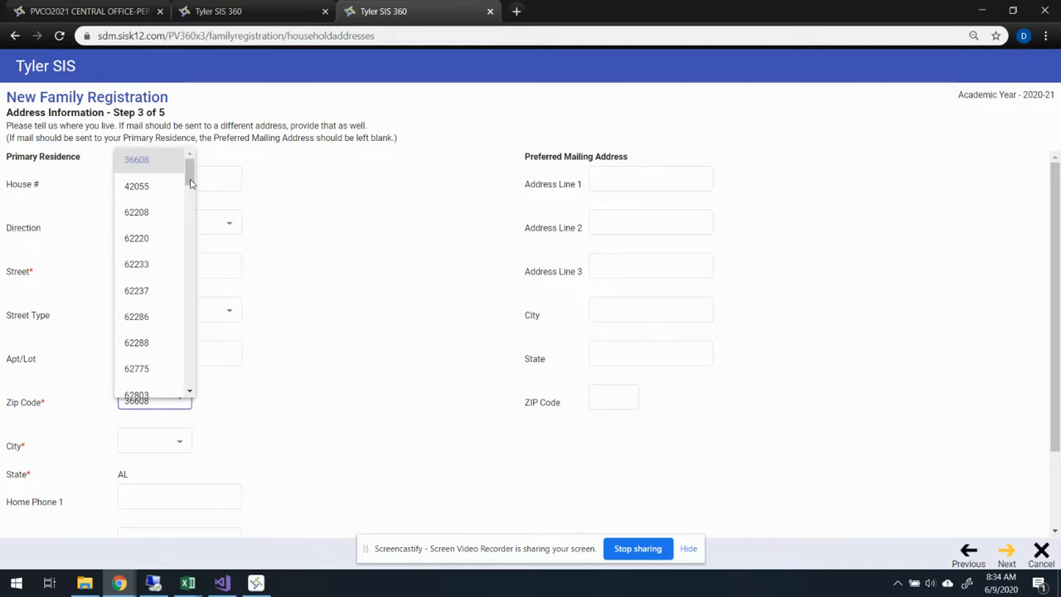
pyautogui.moveTo(191, 180); pyautogui.dragTo(190, 228)
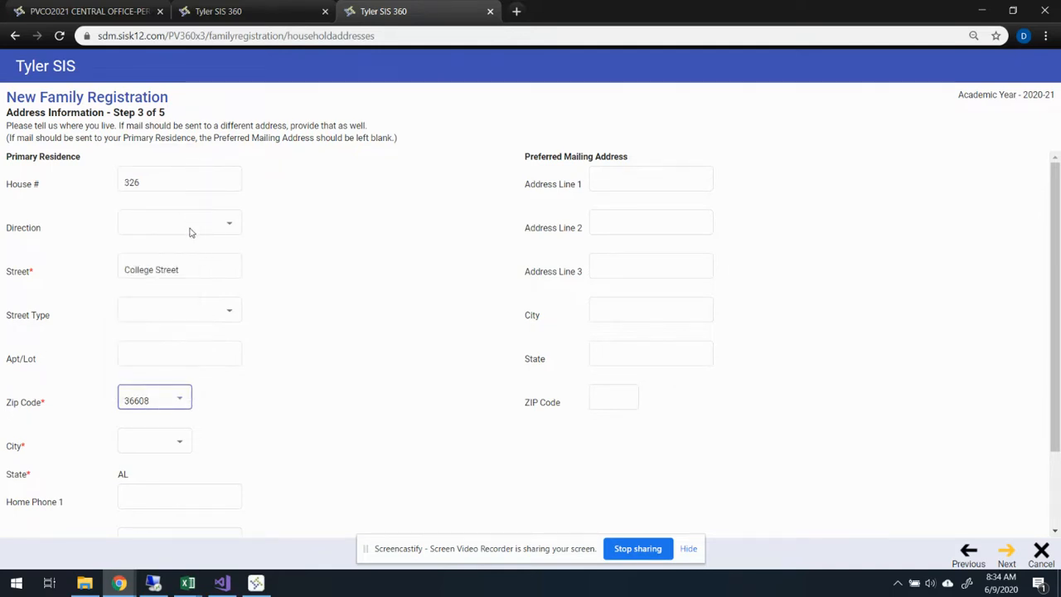
pyautogui.click(179, 404)
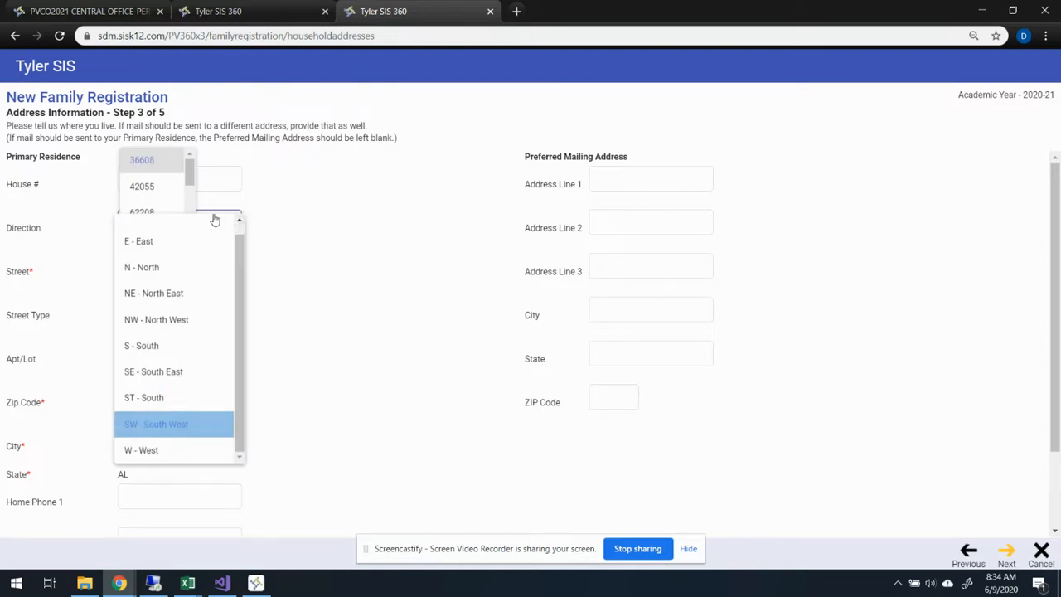
pyautogui.click(197, 171)
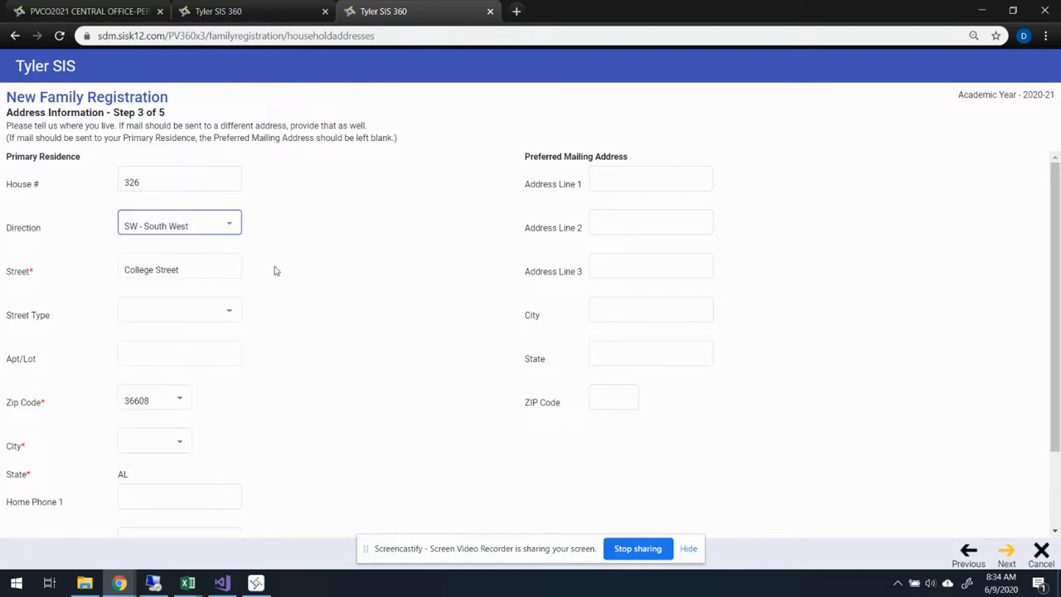
pyautogui.click(226, 201)
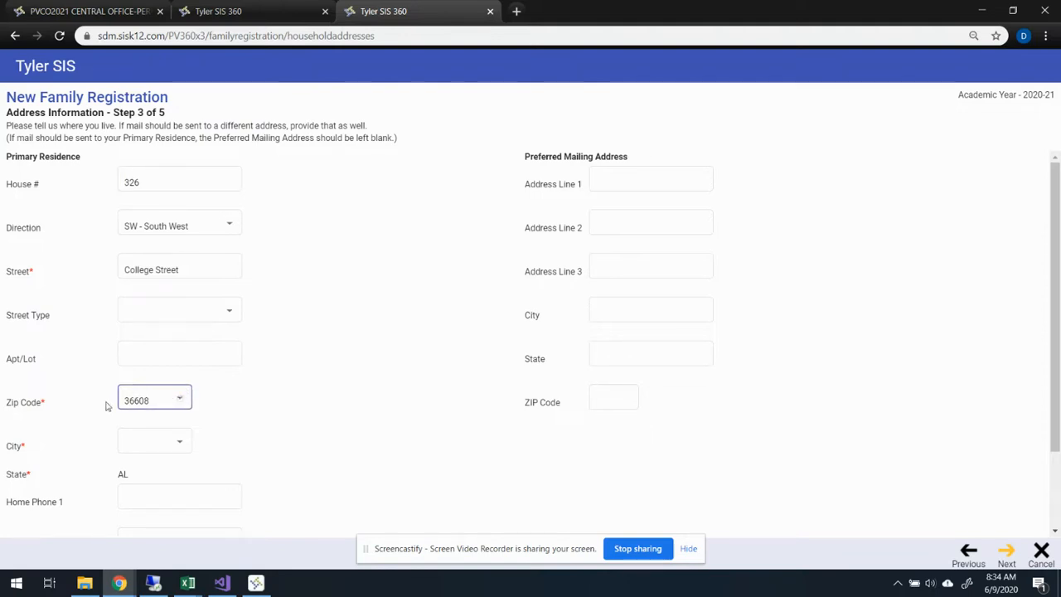
pyautogui.click(136, 401)
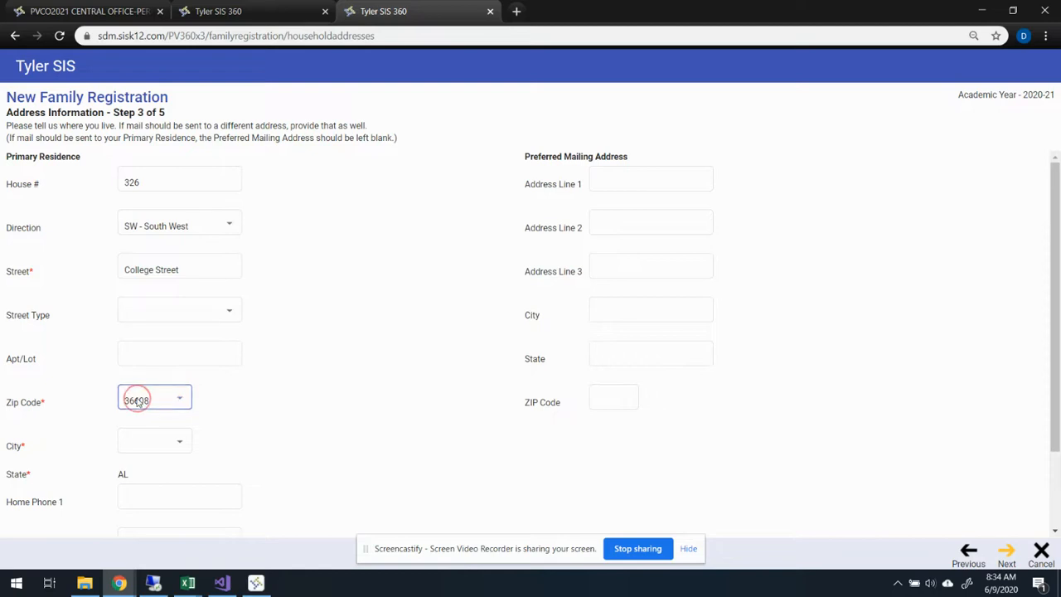
pyautogui.click(170, 328)
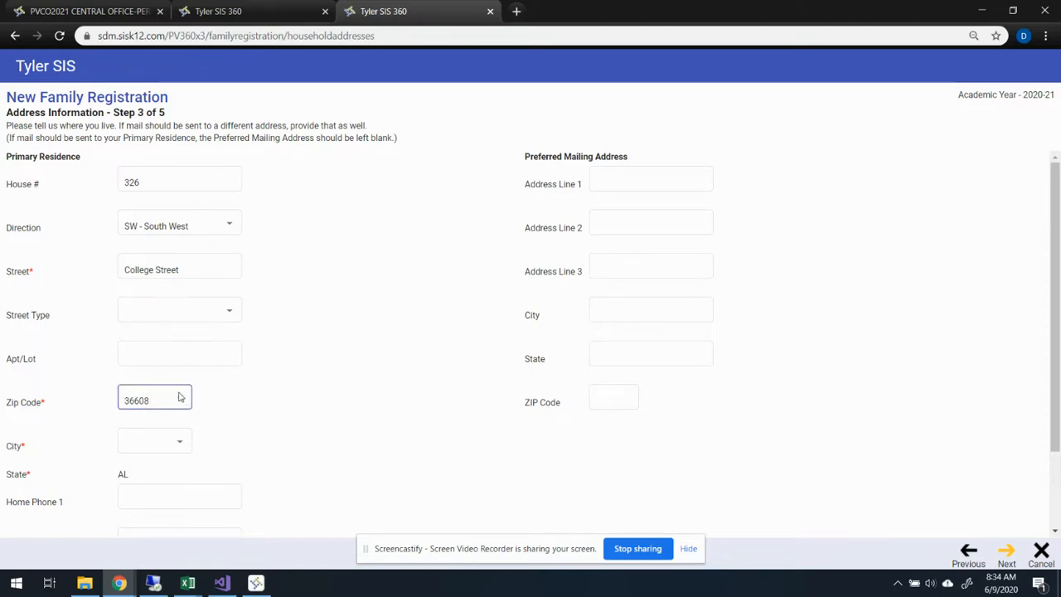
pyautogui.click(128, 404)
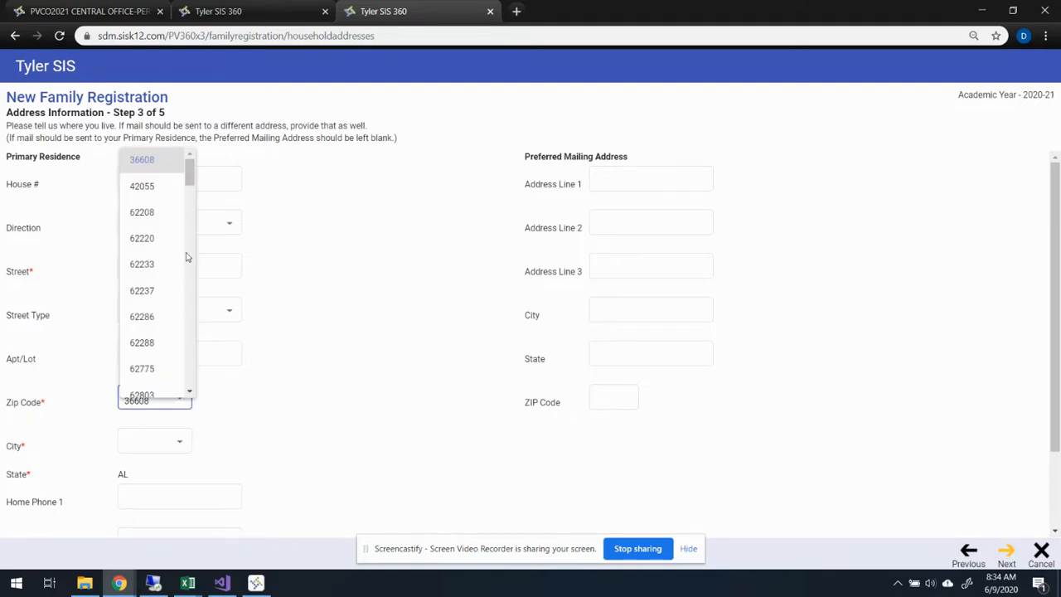
pyautogui.click(192, 319)
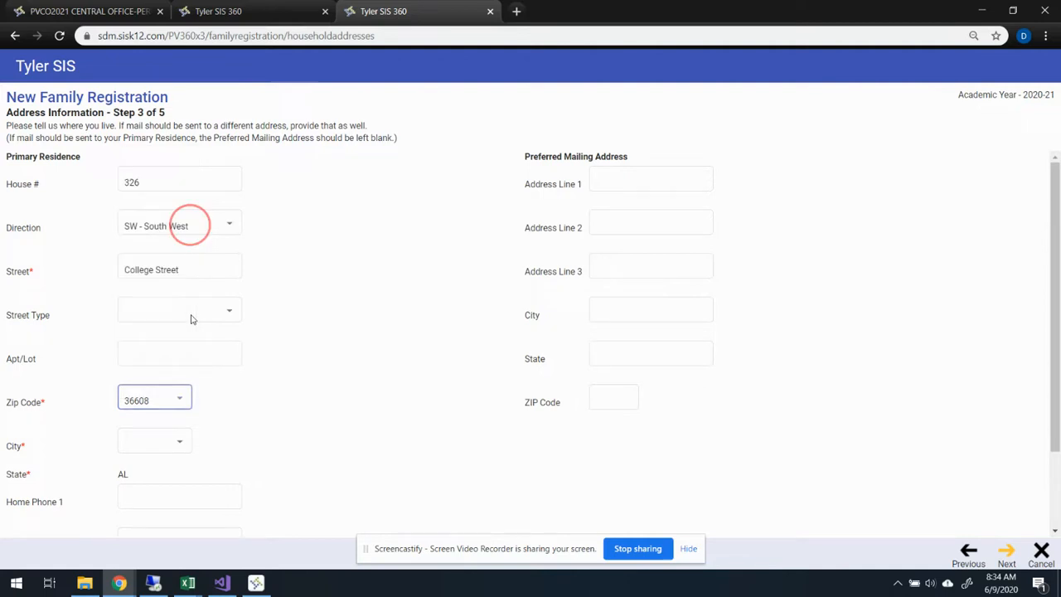
pyautogui.click(174, 400)
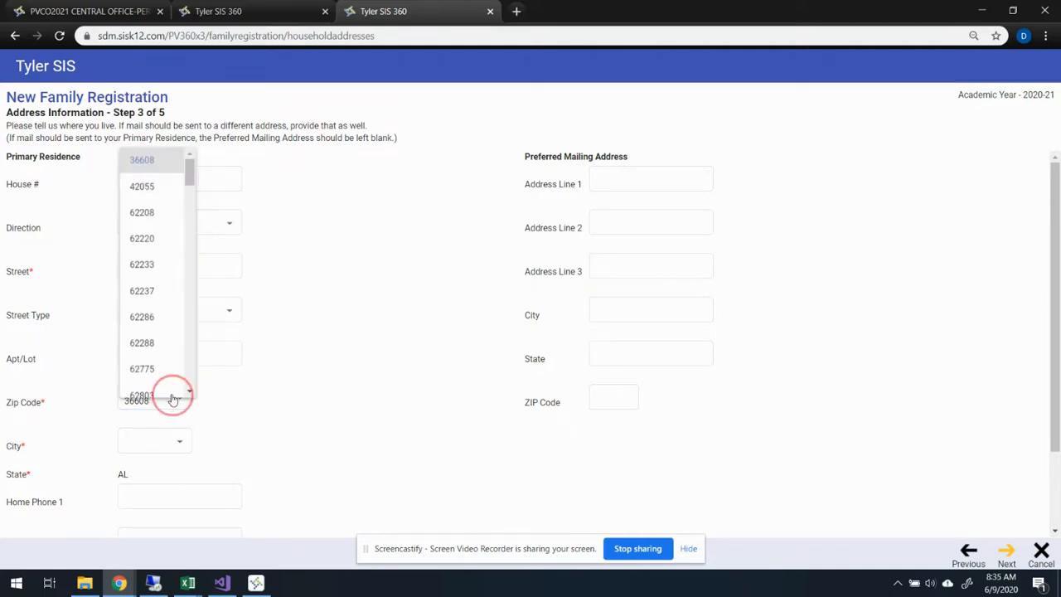
pyautogui.click(189, 176)
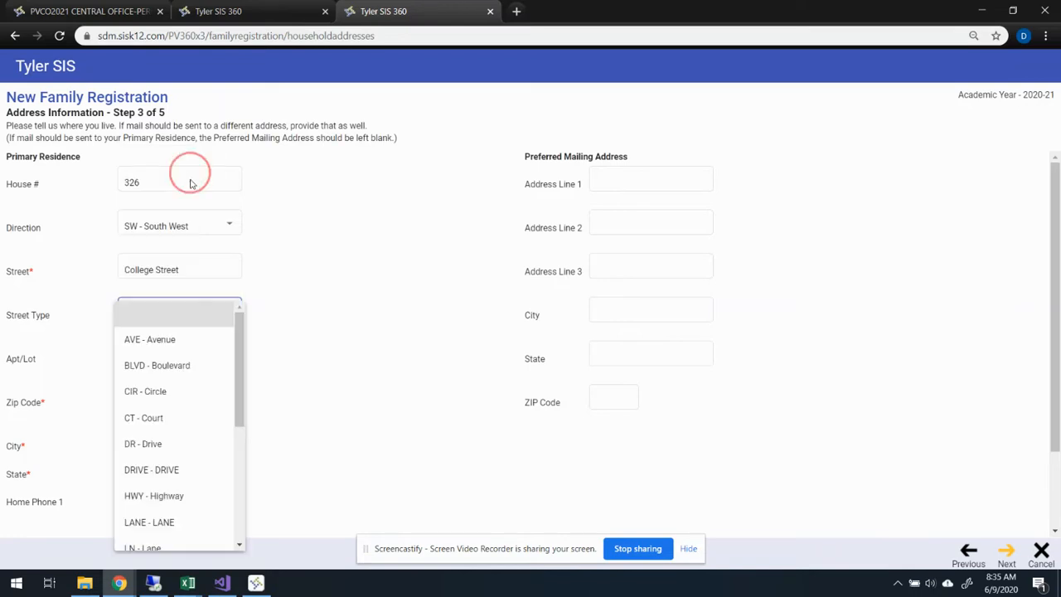
pyautogui.click(302, 310)
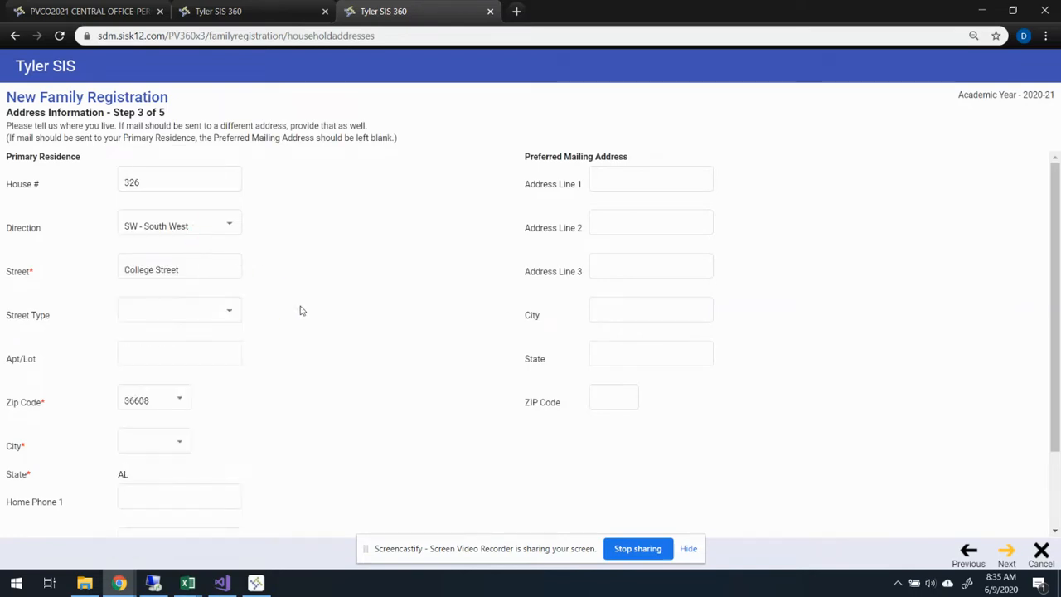
# - Choose the zip code and city of the primary residence in the address information
pyautogui.click(183, 400)
pyautogui.moveTo(190, 174); pyautogui.dragTo(189, 329)
pyautogui.moveTo(190, 331); pyautogui.dragTo(183, 353)
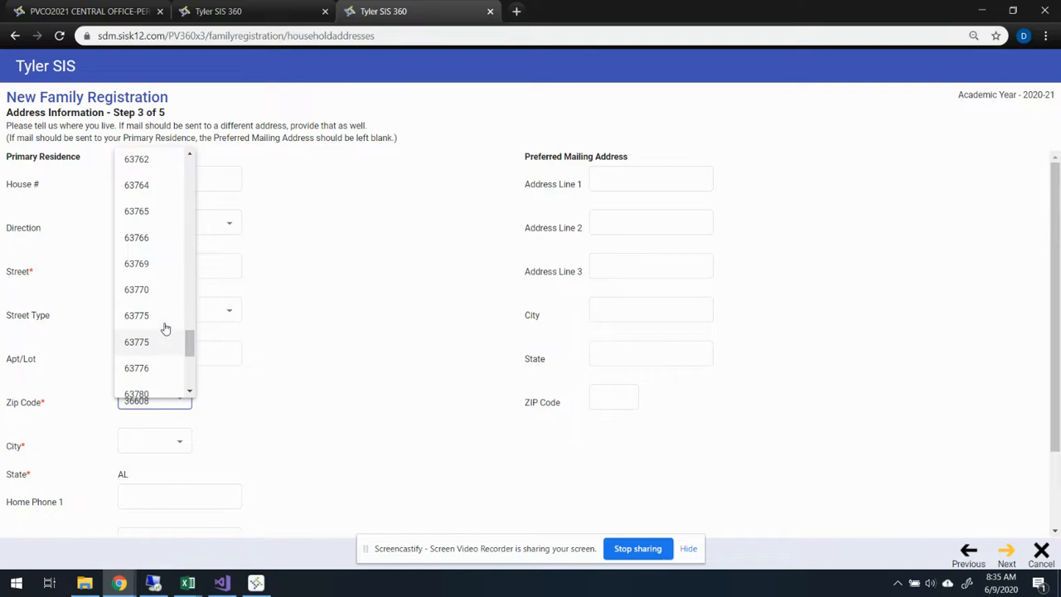
pyautogui.click(165, 324)
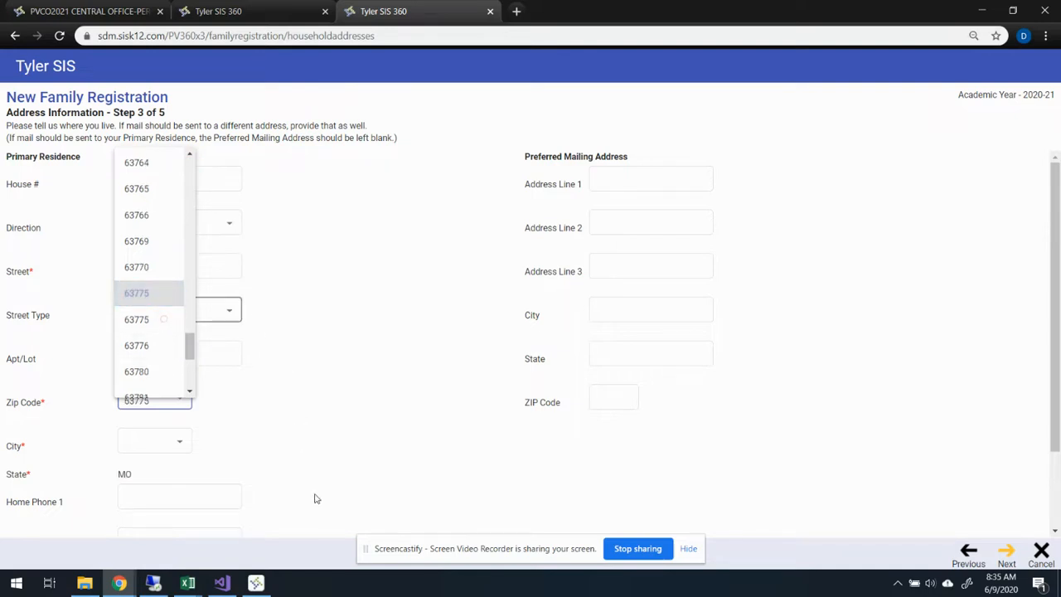
pyautogui.click(156, 450)
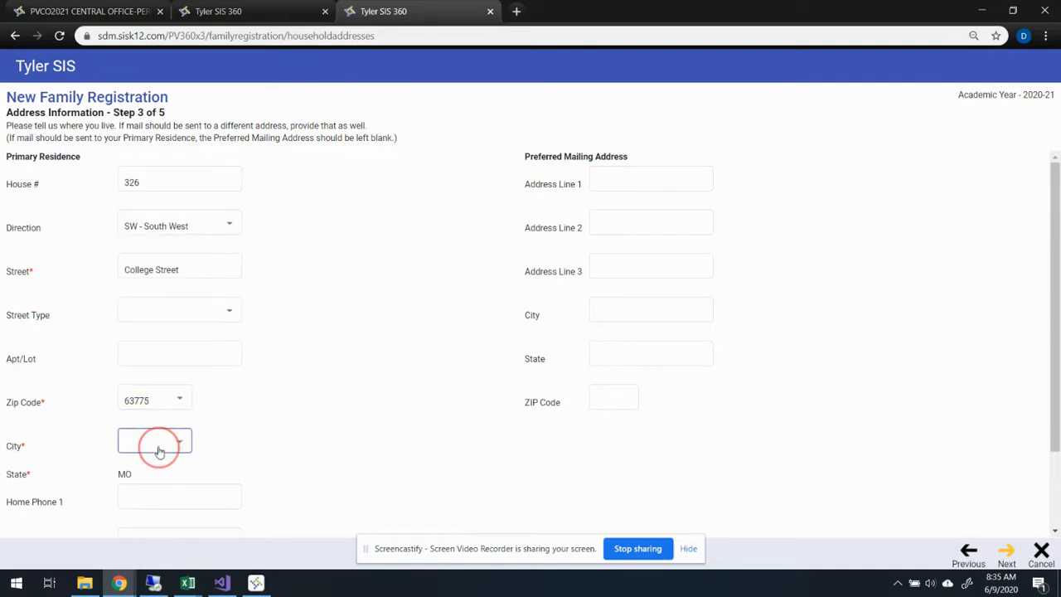
pyautogui.click(190, 444)
pyautogui.click(174, 471)
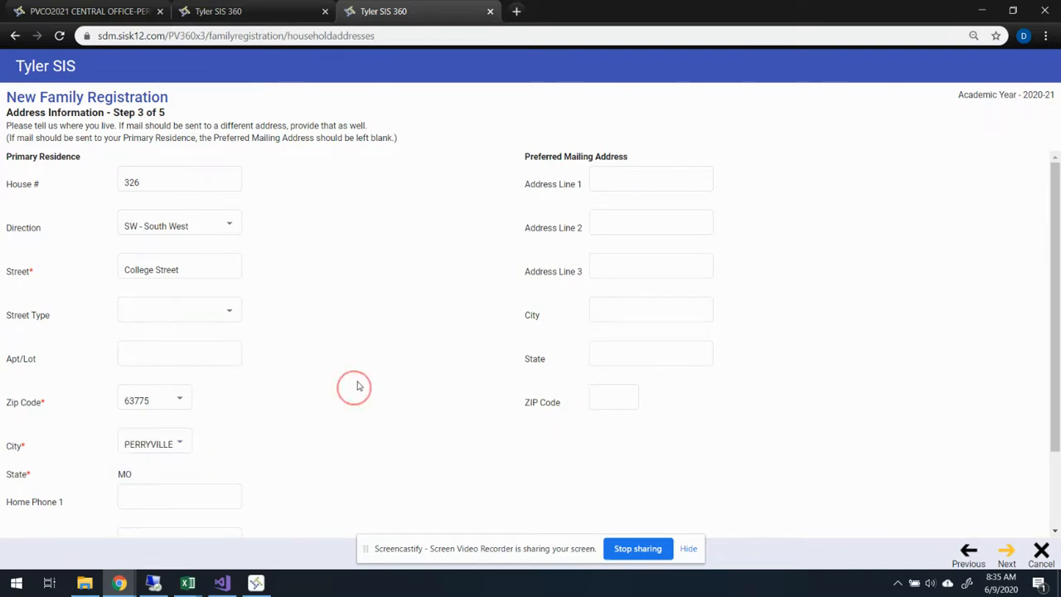
# - Fill in the first home phone number and set the language spoken at home to English
pyautogui.scroll(-2, 357, 385)
pyautogui.click(203, 403)
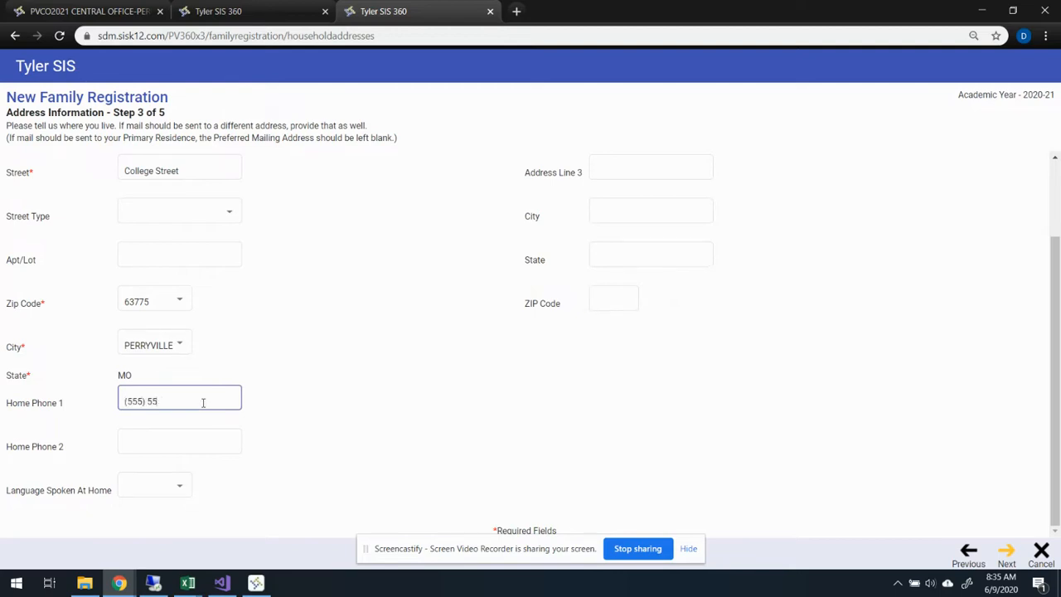
pyautogui.write('(555) 555-5555')
pyautogui.click(172, 495)
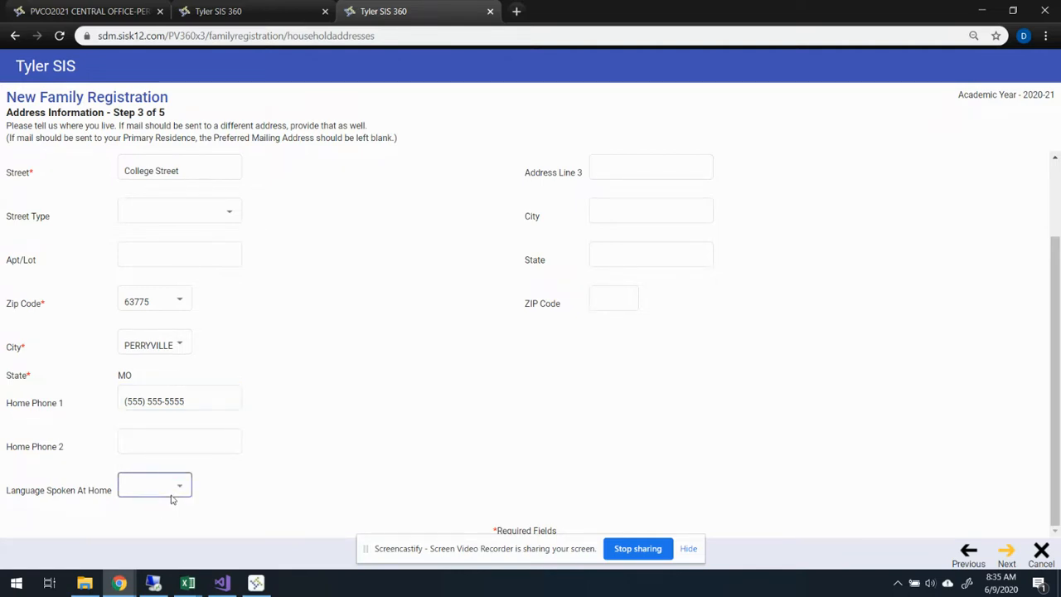
pyautogui.click(169, 429)
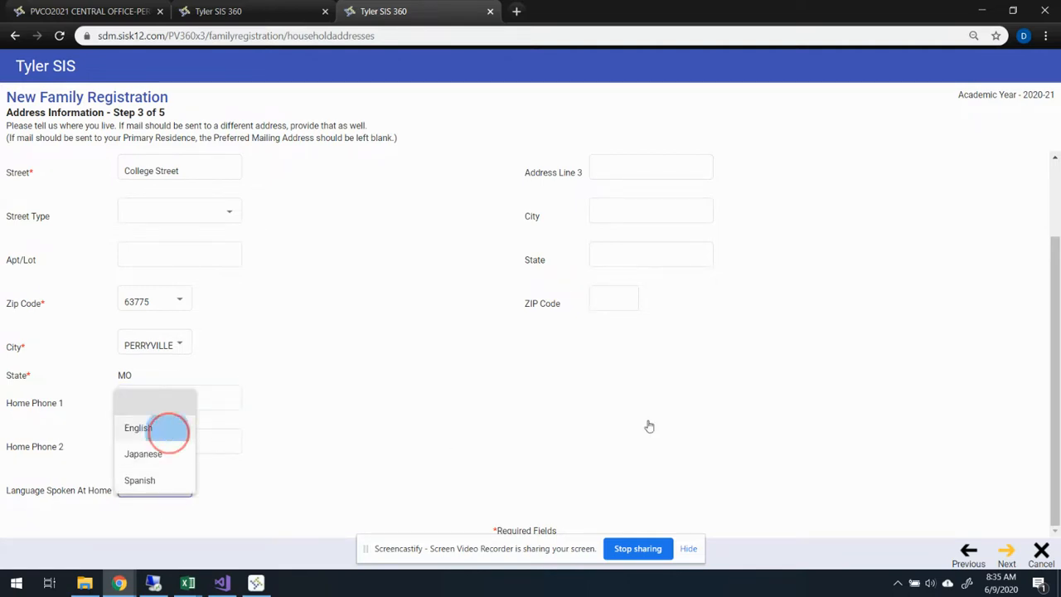
# - Leave the preferred mailing address blank and continue to the student information
pyautogui.click(685, 407)
pyautogui.scroll(2, 687, 407)
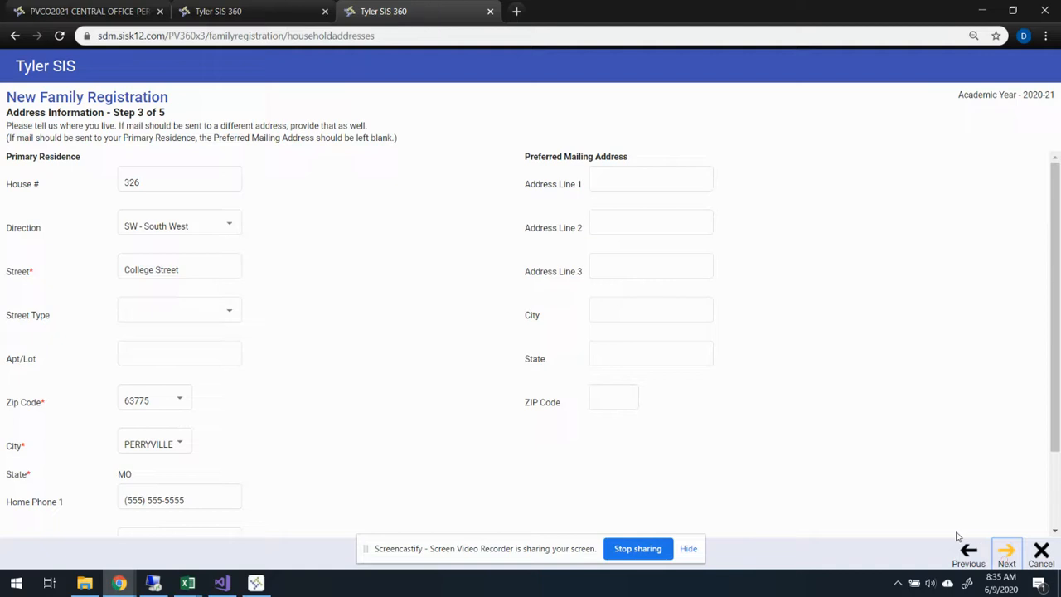
pyautogui.click(1007, 554)
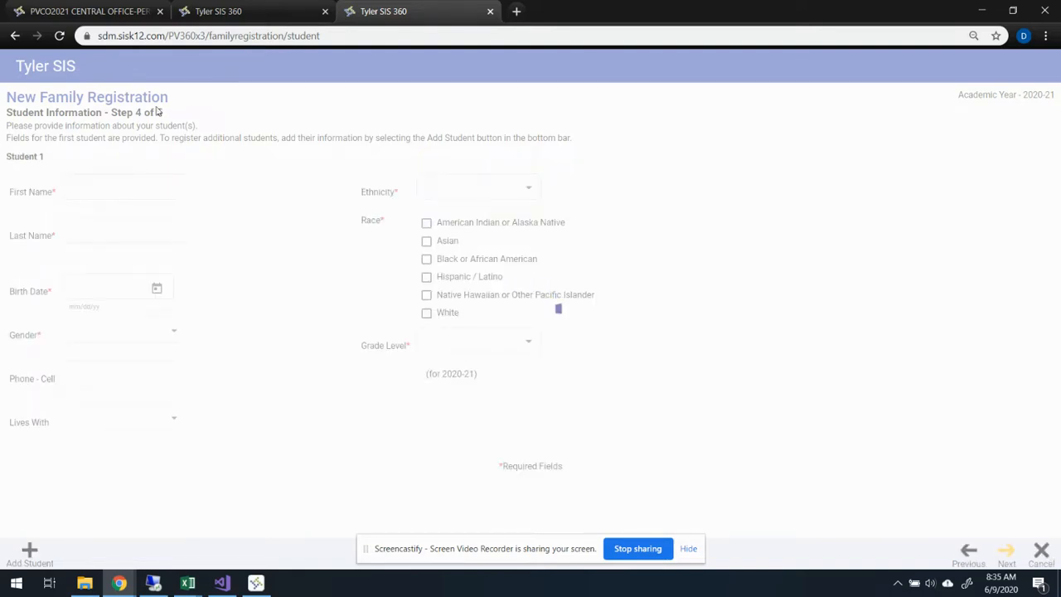
# - Enter the first name and last name of Student 1
pyautogui.click(151, 188)
pyautogui.write('Flor')
pyautogui.press('Tab')
pyautogui.write('lower')
pyautogui.press('BackSpace')
pyautogui.press('BackSpace')
pyautogui.press('BackSpace')
pyautogui.press('BackSpace')
pyautogui.press('BackSpace')
pyautogui.press('BackSpace')
pyautogui.write('State')
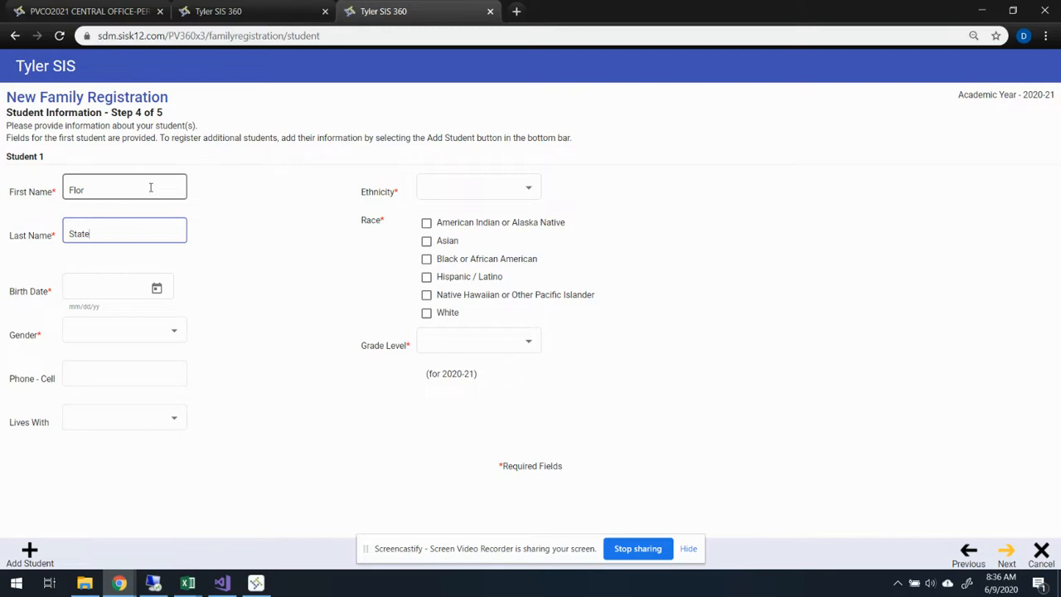
pyautogui.write('farm')
pyautogui.press('Tab')
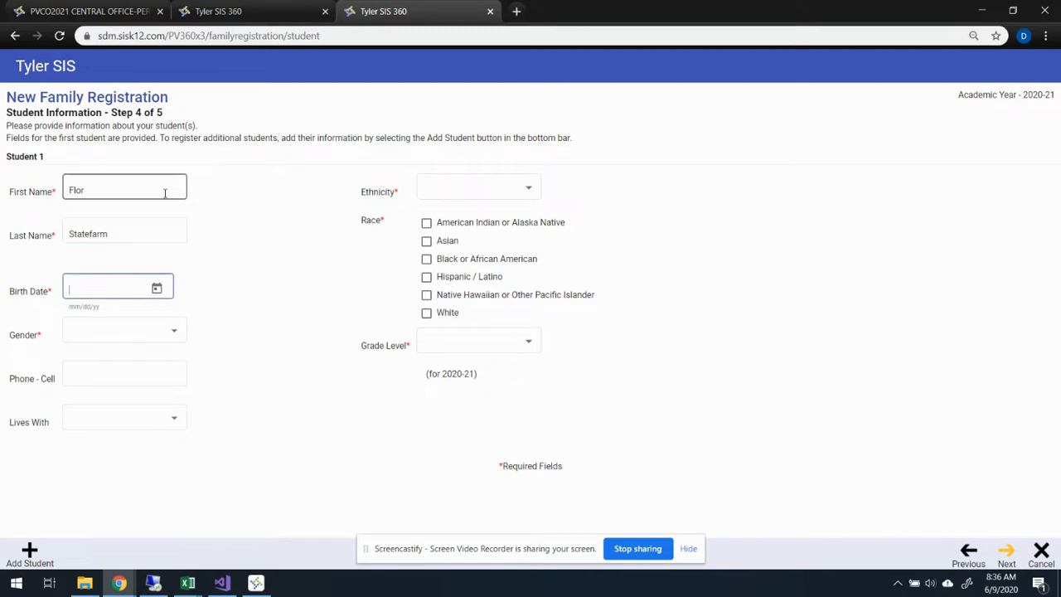
# - Enter the birth date of Student 1
pyautogui.write('01/01/07')
pyautogui.press('Tab')
pyautogui.press('Tab')
# - Set the student's gender to Female and the living arrangement to Both Parents
pyautogui.click(170, 339)
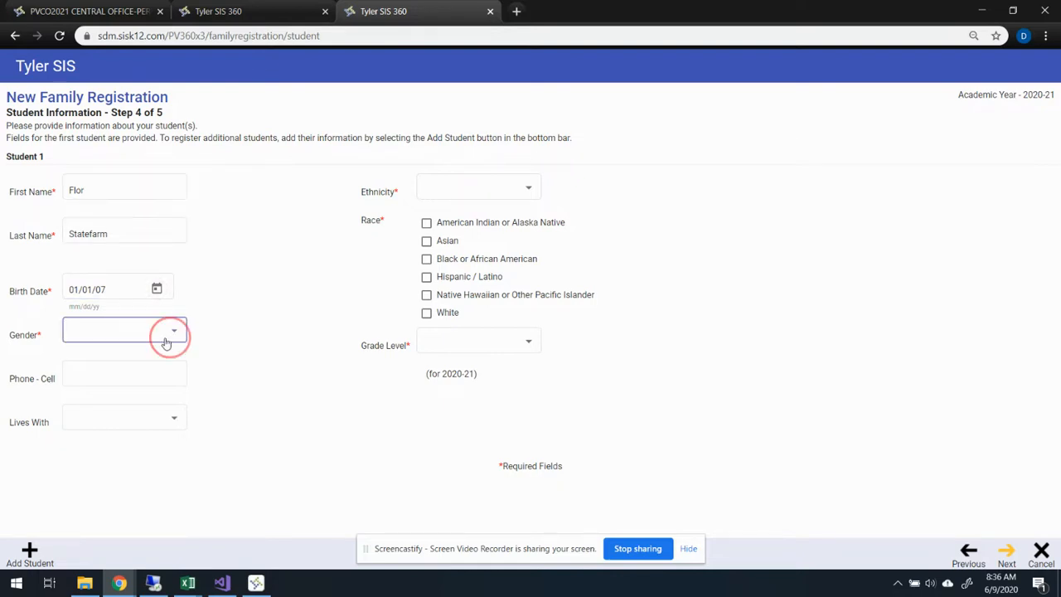
pyautogui.click(135, 357)
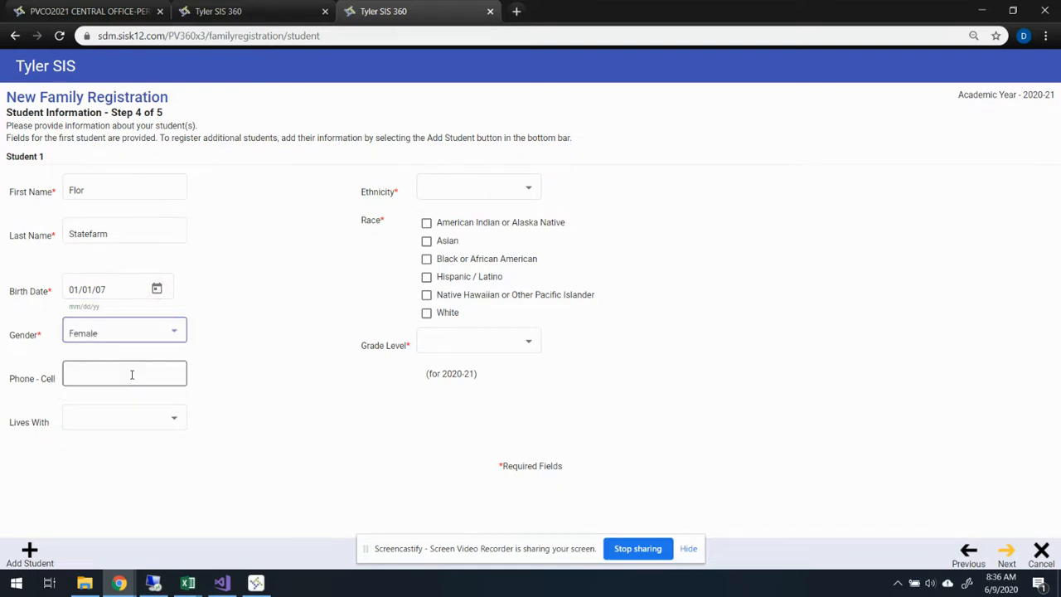
pyautogui.click(145, 416)
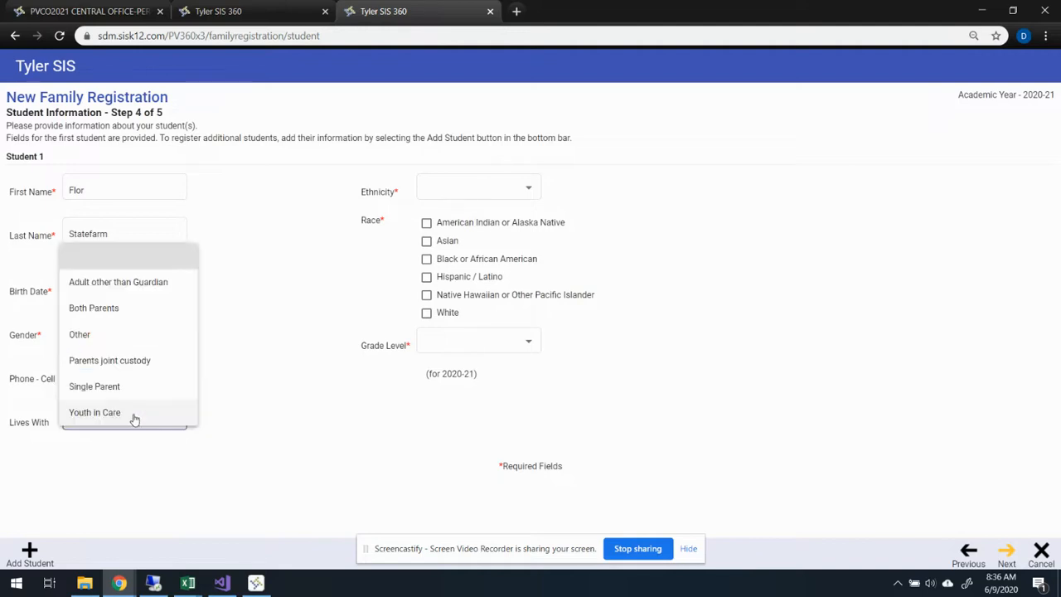
pyautogui.click(91, 308)
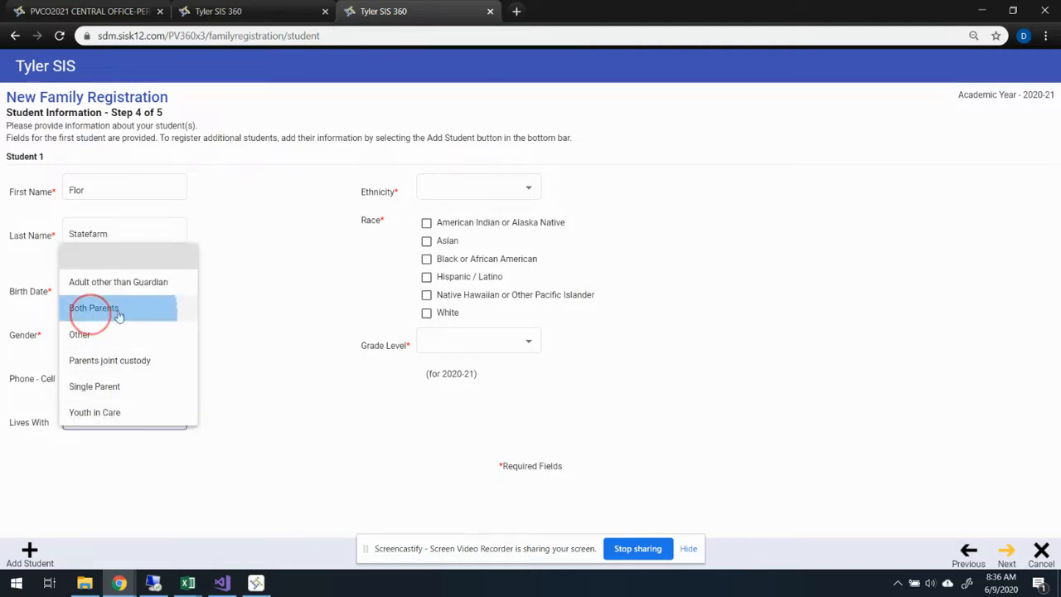
# - Set the student's ethnicity to Non-Hispanic/Latino and mark the race as White
pyautogui.click(481, 191)
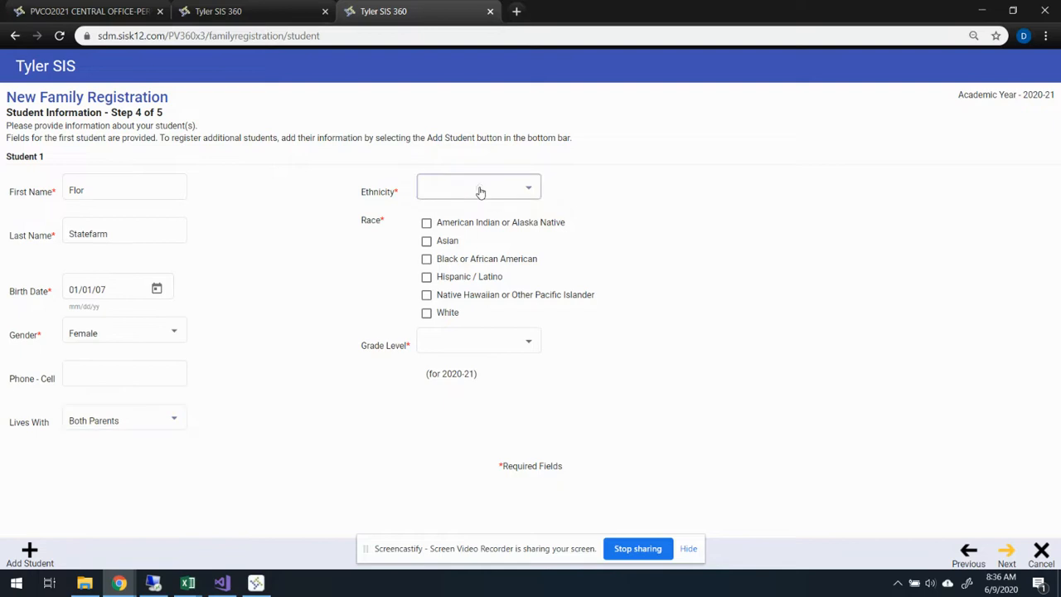
pyautogui.click(463, 240)
pyautogui.click(426, 313)
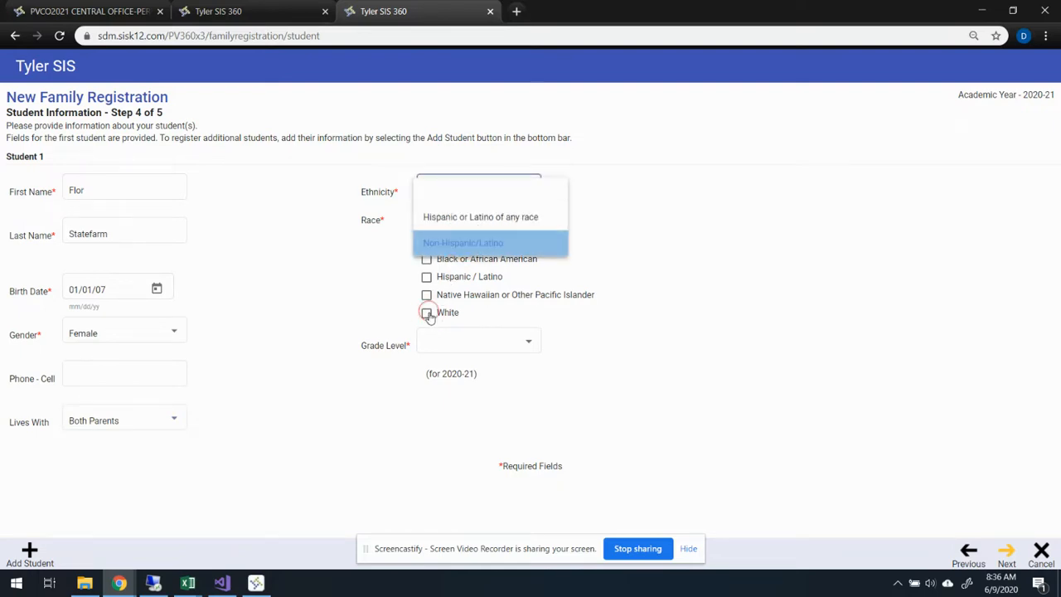
# - Set the student's grade level to 07-7th Grade and proceed to Step 5 without adding more students
pyautogui.click(516, 352)
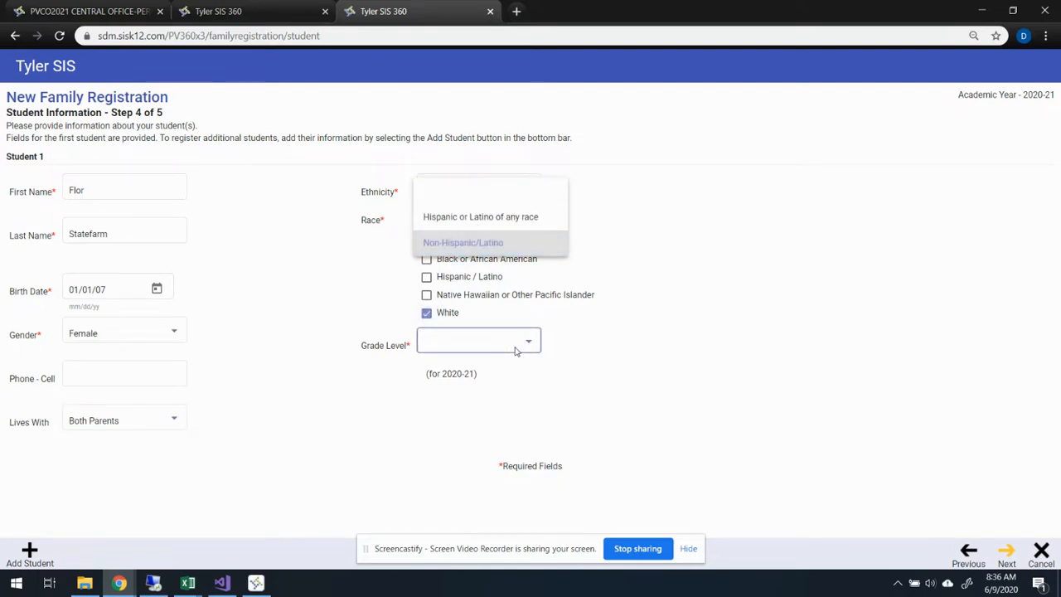
pyautogui.click(531, 345)
pyautogui.moveTo(554, 157); pyautogui.dragTo(493, 267)
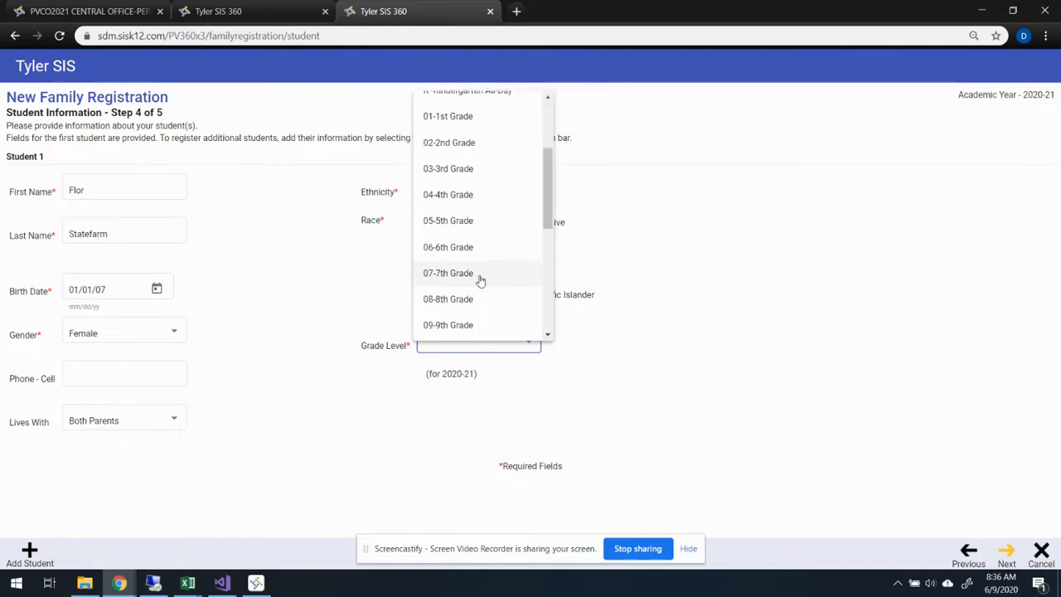
pyautogui.click(481, 277)
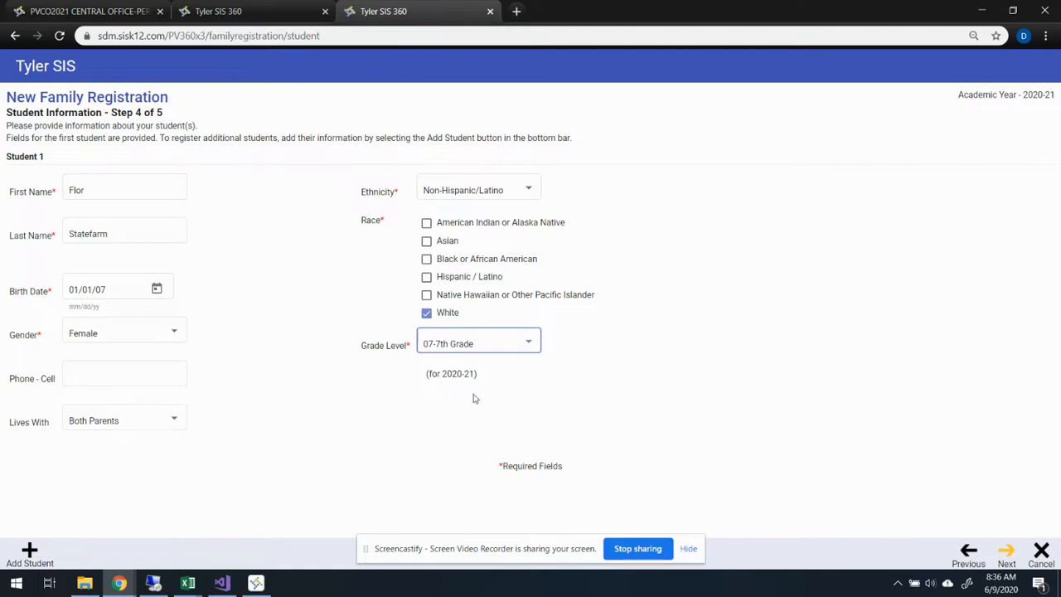
pyautogui.click(1008, 559)
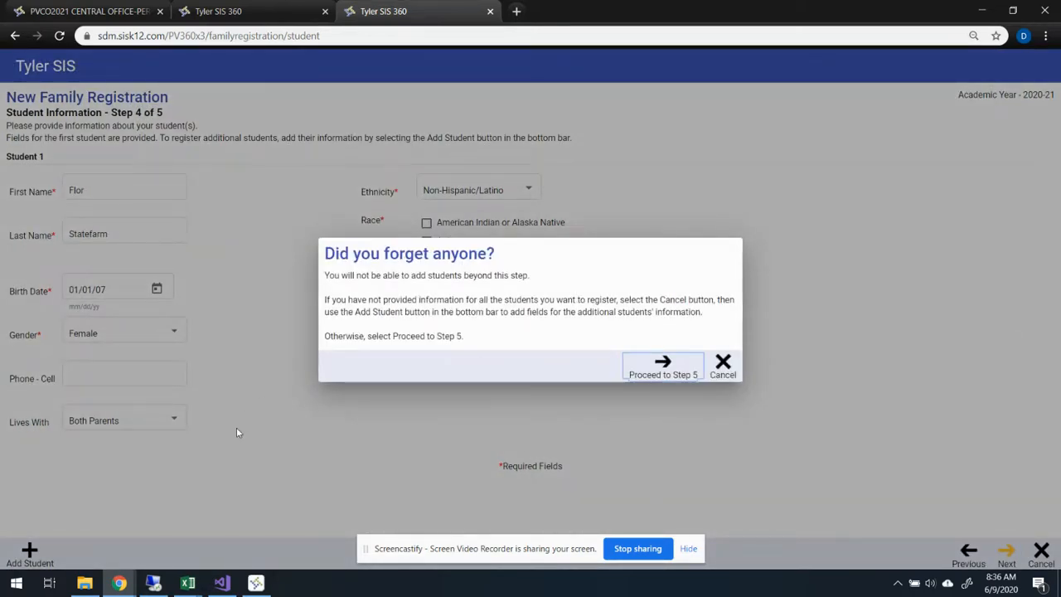
pyautogui.click(651, 368)
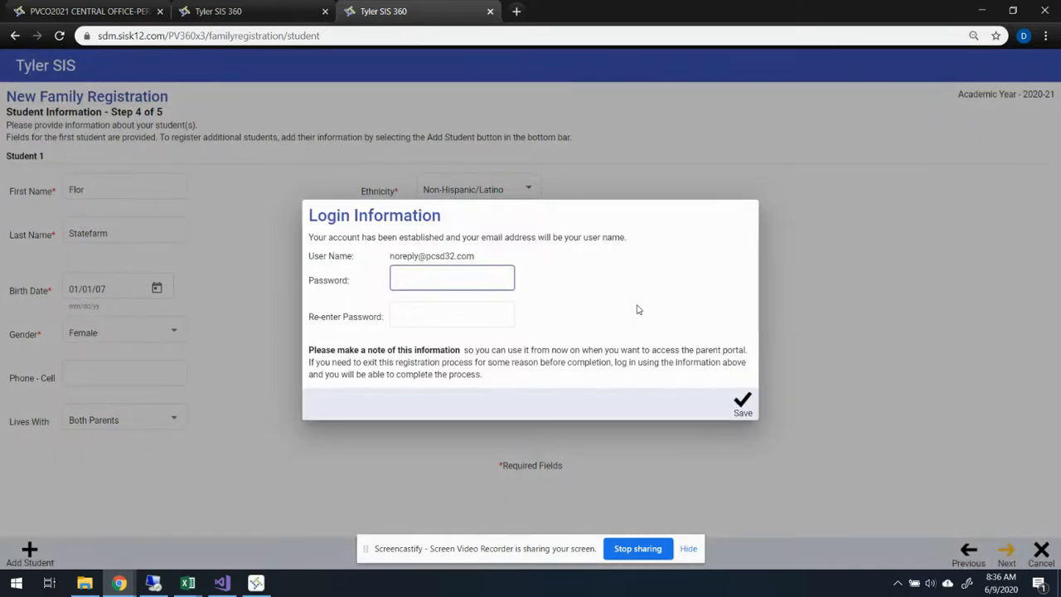
# - Enter and re-enter the account password in the login information, and save it
pyautogui.click(449, 280)
pyautogui.write('****')
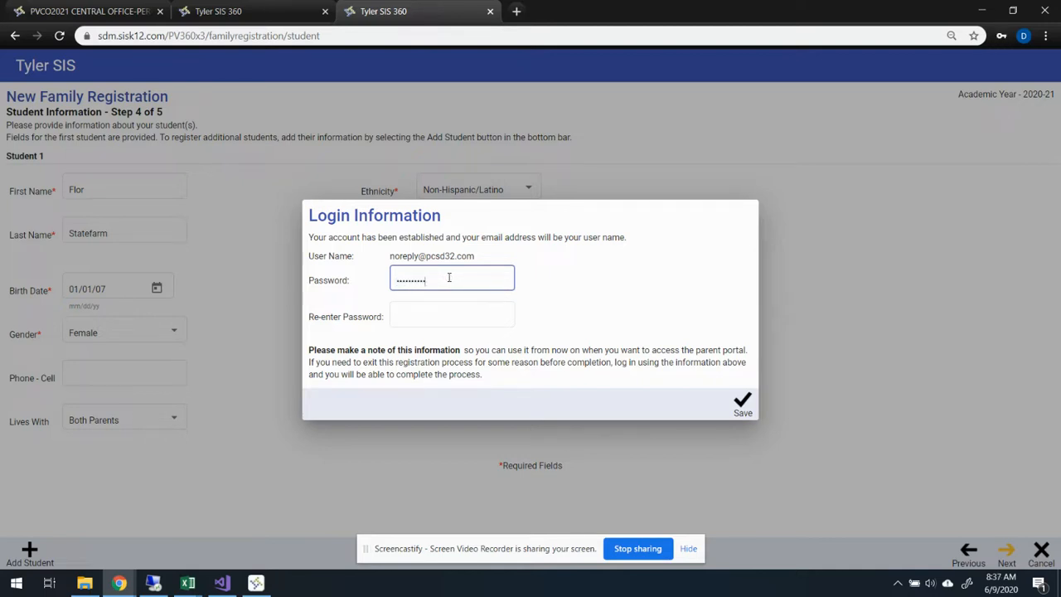
pyautogui.press('Tab')
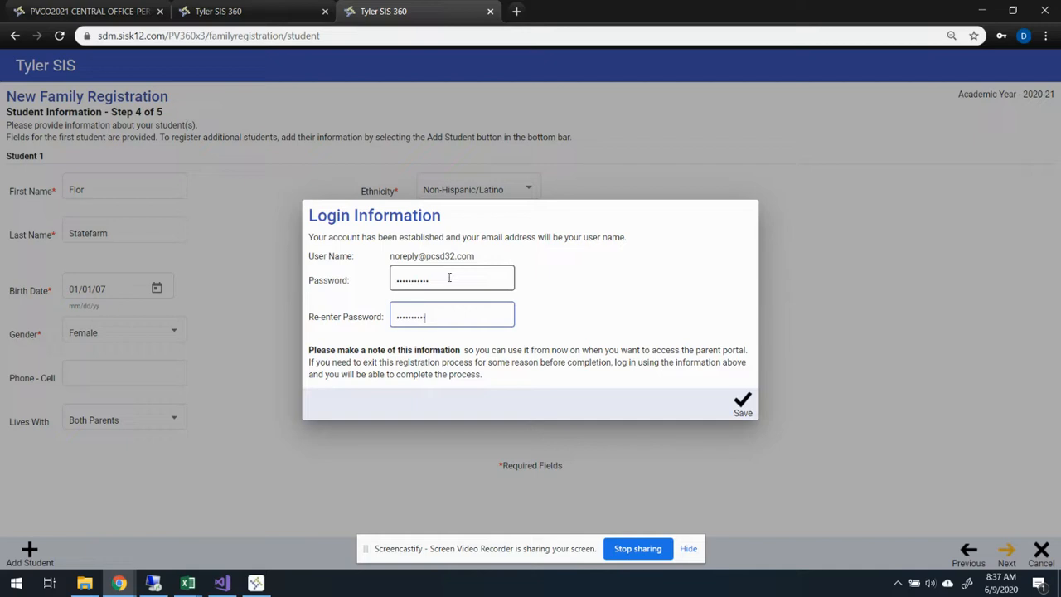
pyautogui.click(743, 405)
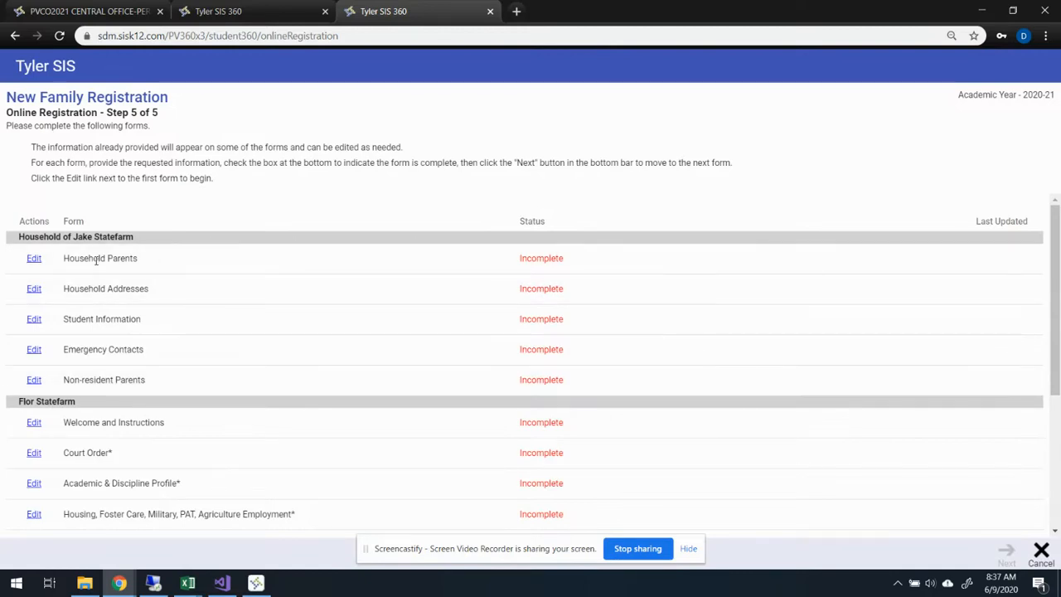
# - Open the Household Parents form, certify it as completed and continue to the next form
pyautogui.click(34, 260)
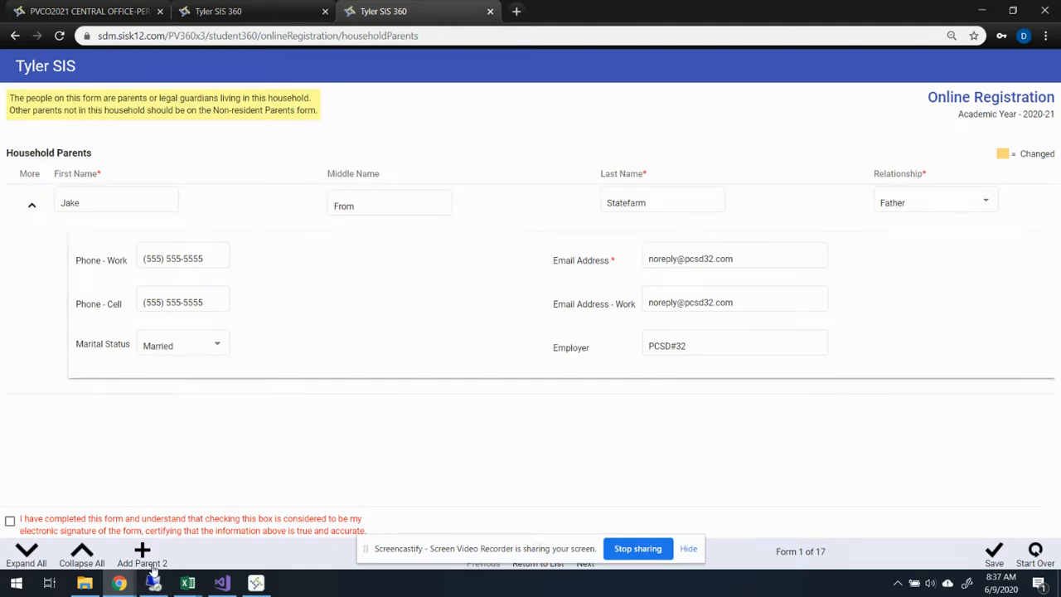
pyautogui.click(9, 524)
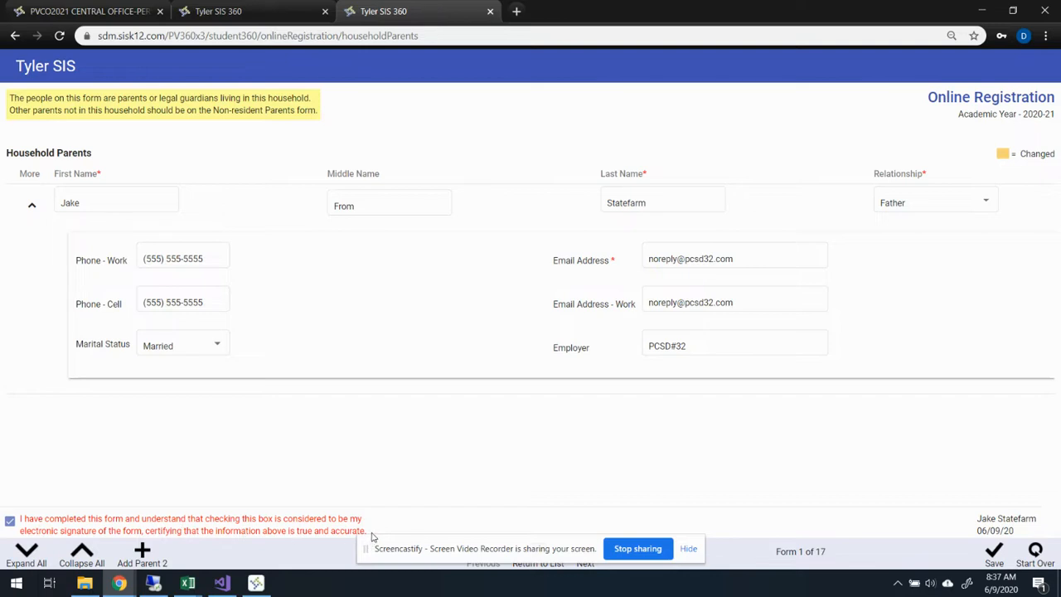
pyautogui.click(583, 564)
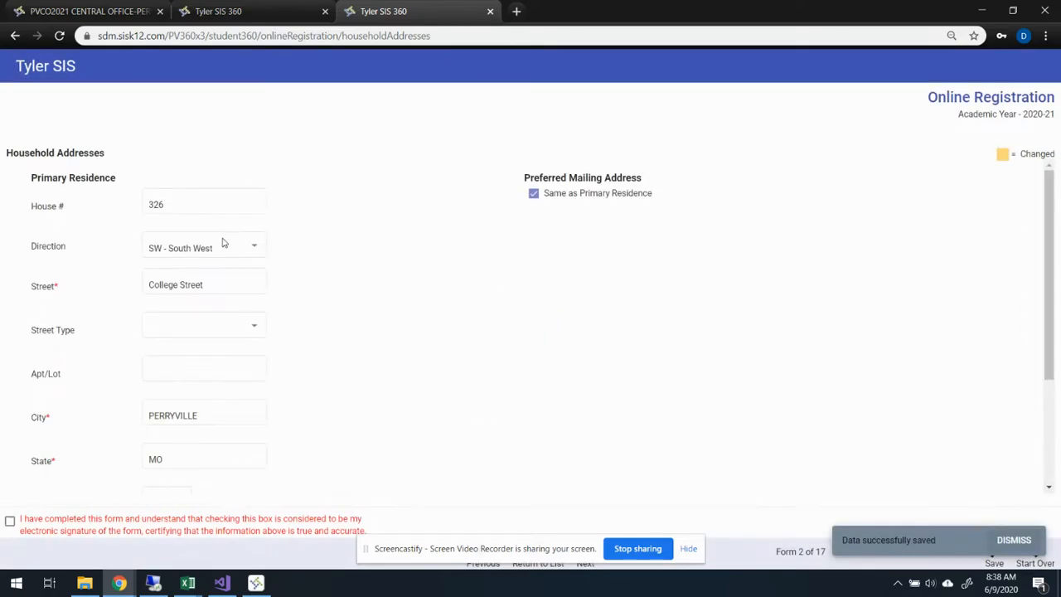
# - Review the Household Addresses form, certify it as completed and continue to the next form
pyautogui.moveTo(1050, 284); pyautogui.dragTo(1027, 138)
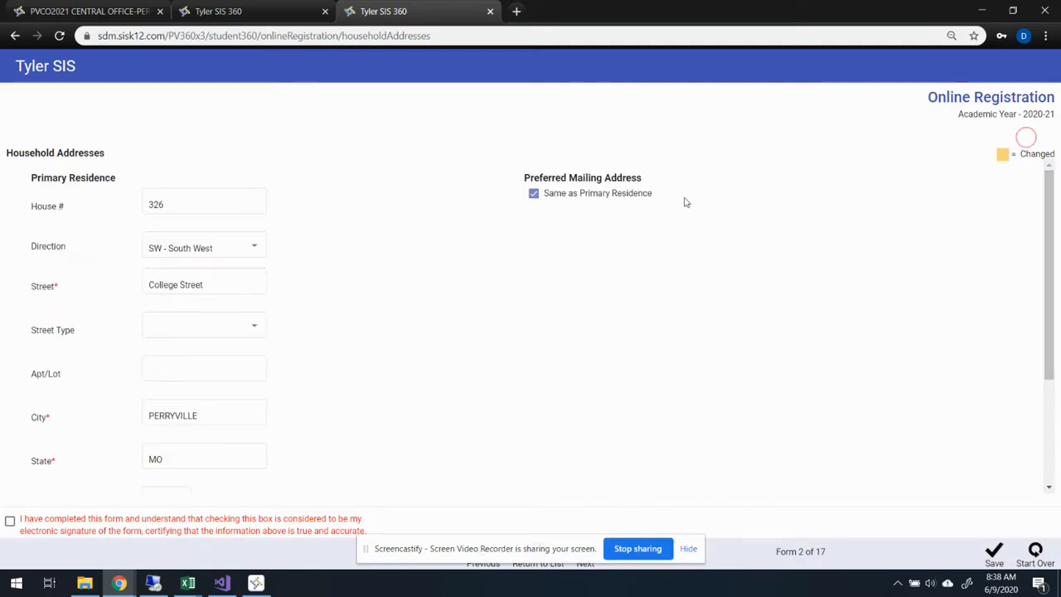
pyautogui.click(10, 522)
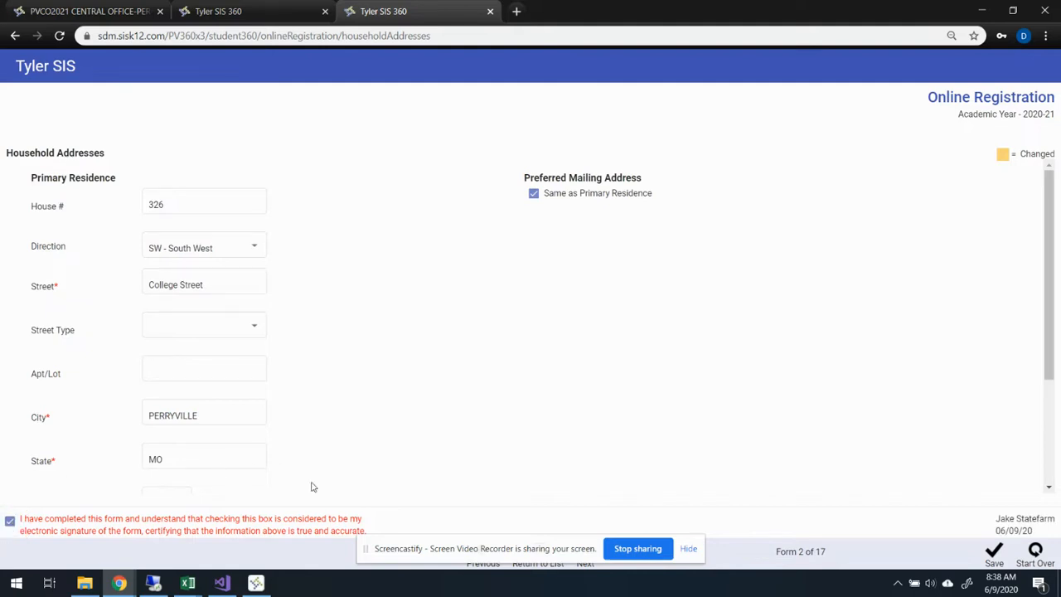
pyautogui.click(586, 564)
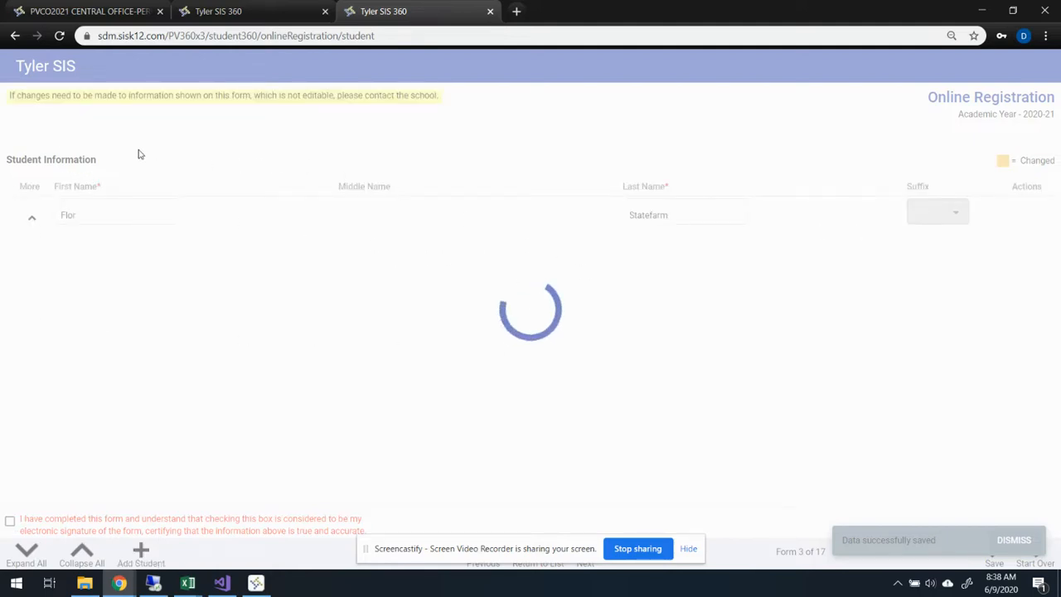
# - Delete the last letter of the student's first name and certify the Student Information form as completed
pyautogui.click(99, 215)
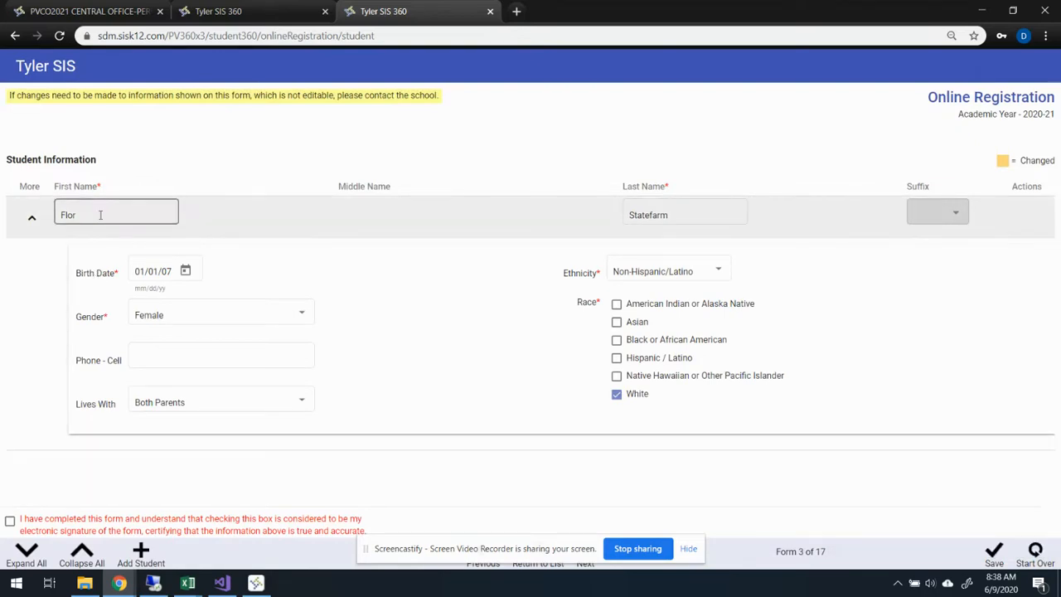
pyautogui.press('BackSpace')
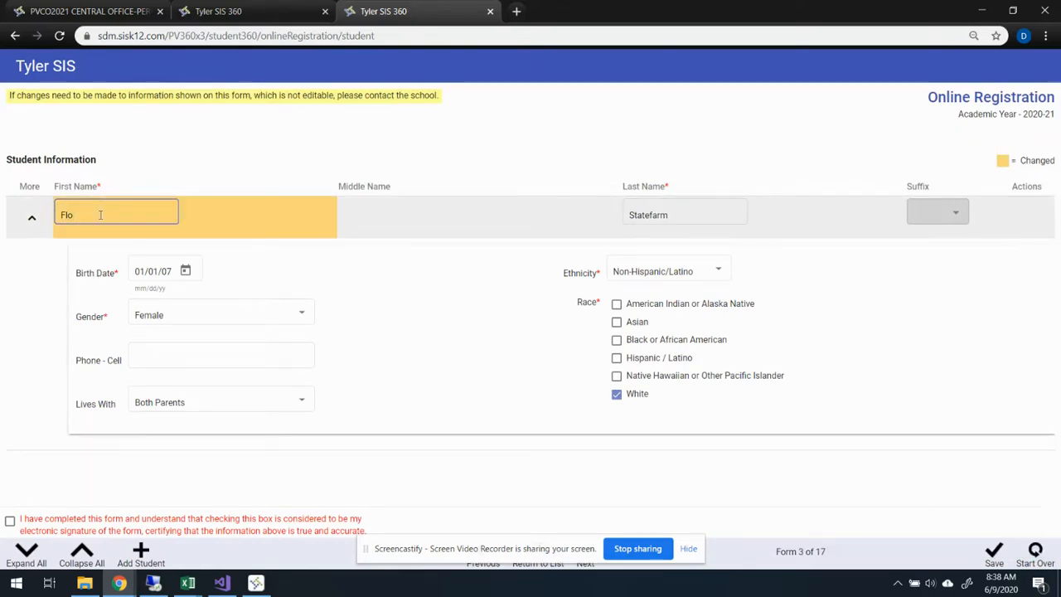
pyautogui.click(891, 158)
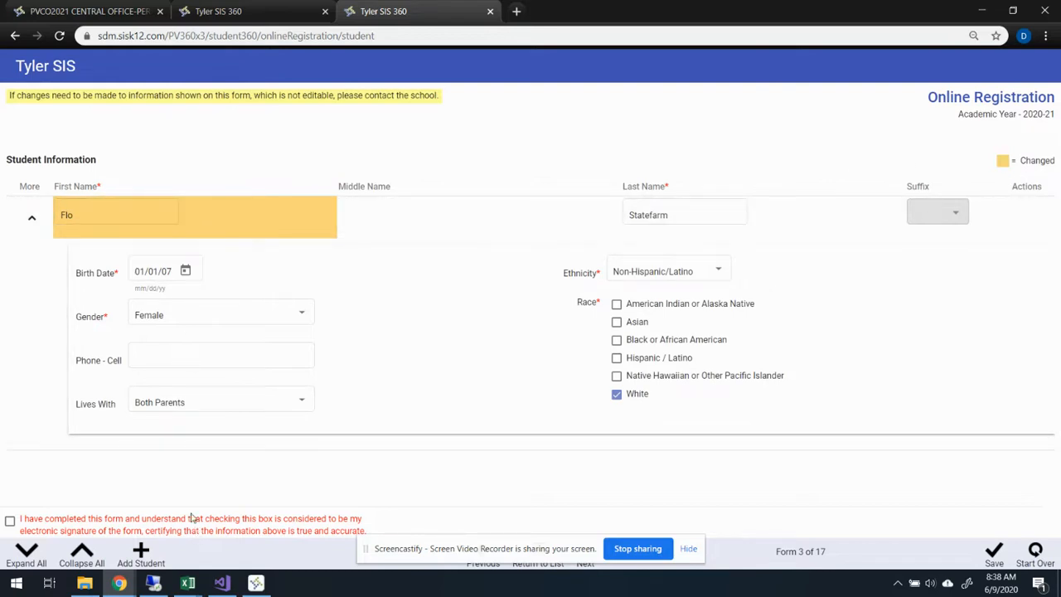
pyautogui.click(10, 521)
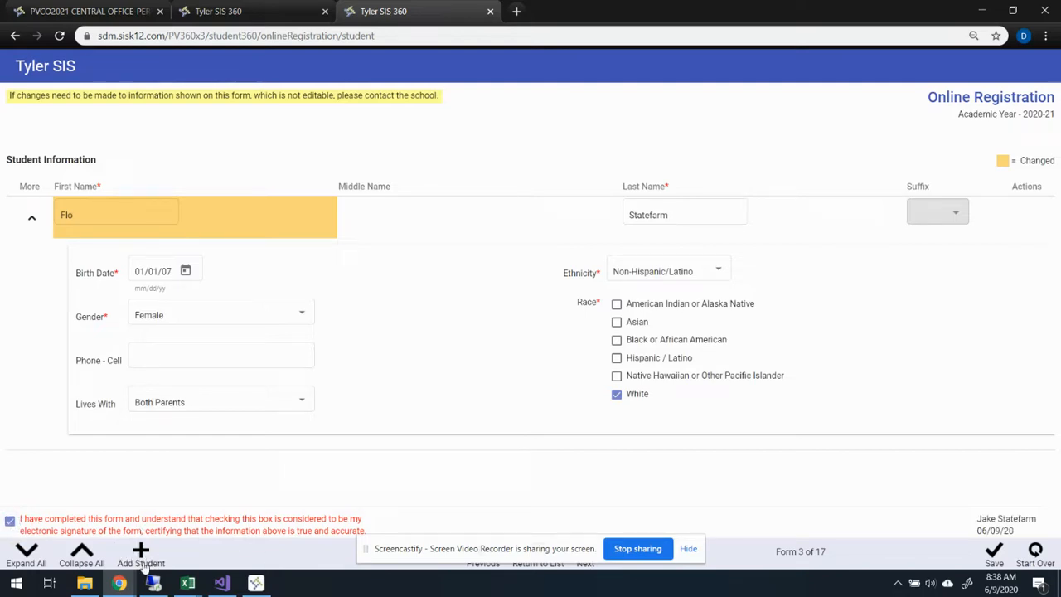
# - Continue to the Emergency Contacts form, add a contact and enter the contact's first, middle and last name
pyautogui.click(584, 566)
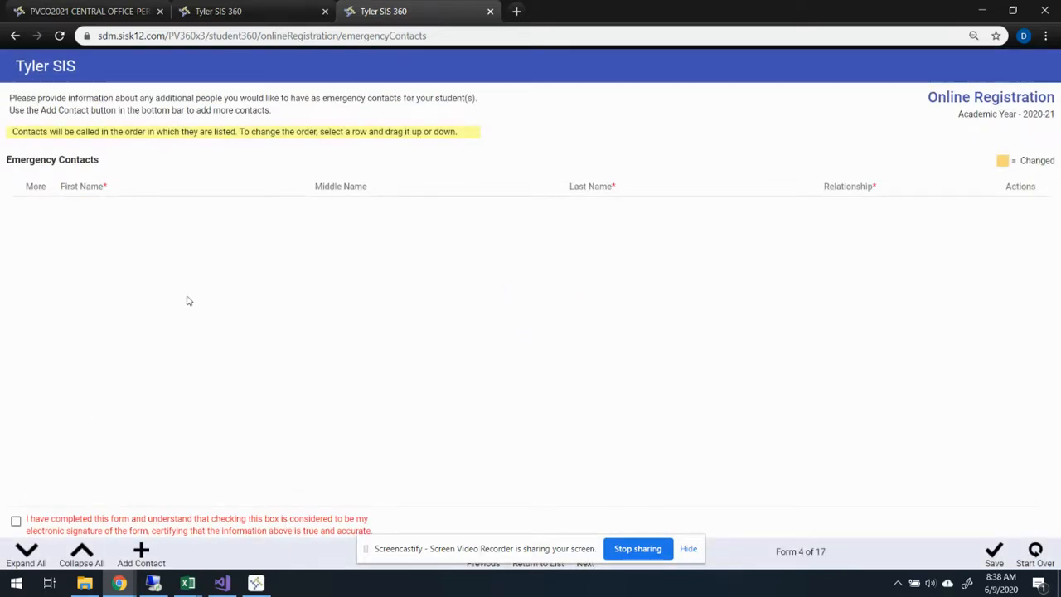
pyautogui.click(143, 554)
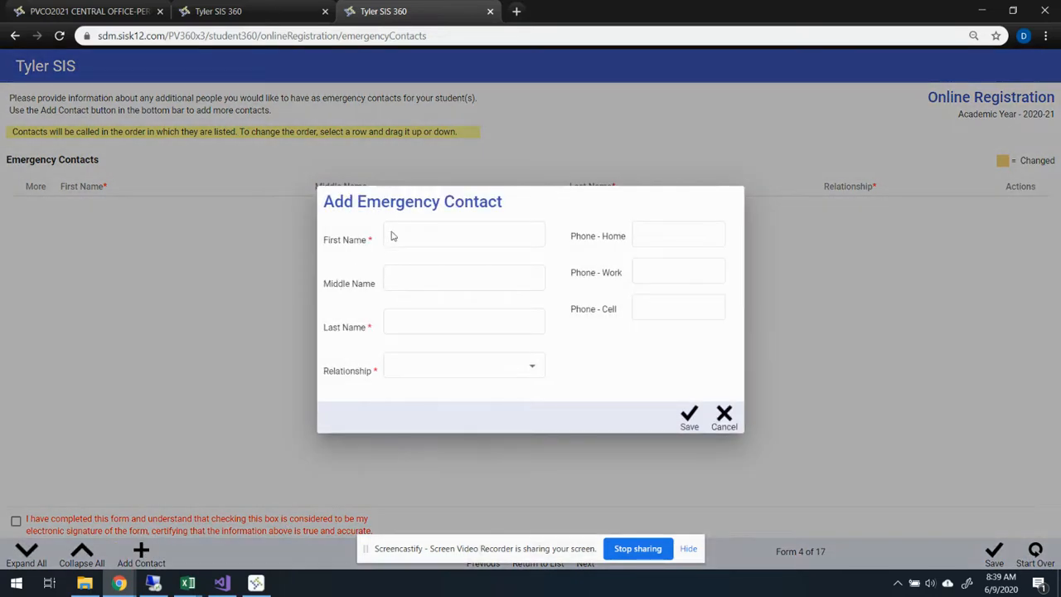
pyautogui.click(392, 237)
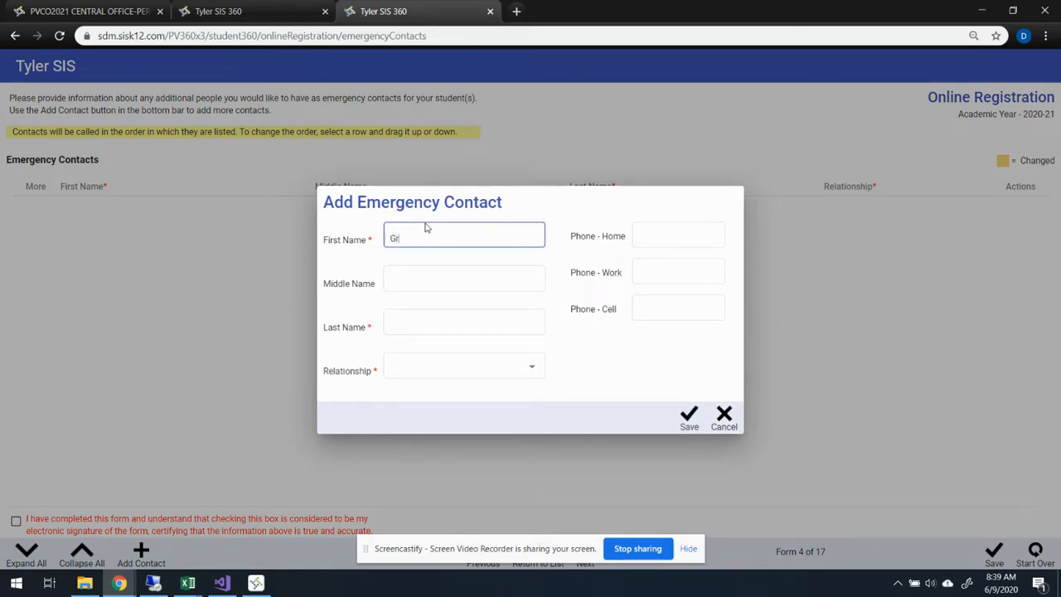
pyautogui.press('Tab')
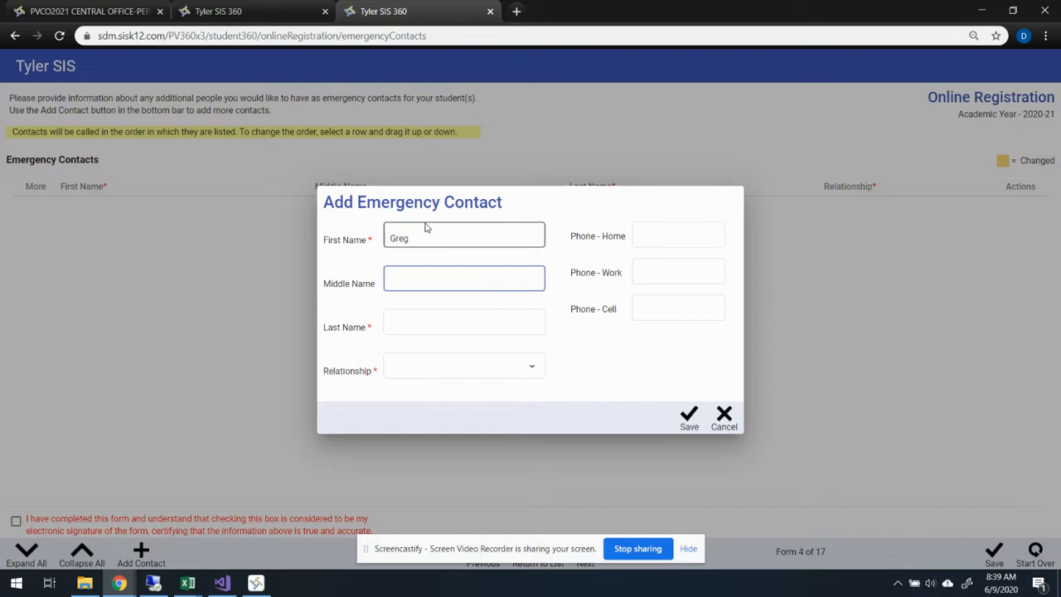
pyautogui.write('From')
pyautogui.press('Tab')
pyautogui.write('St')
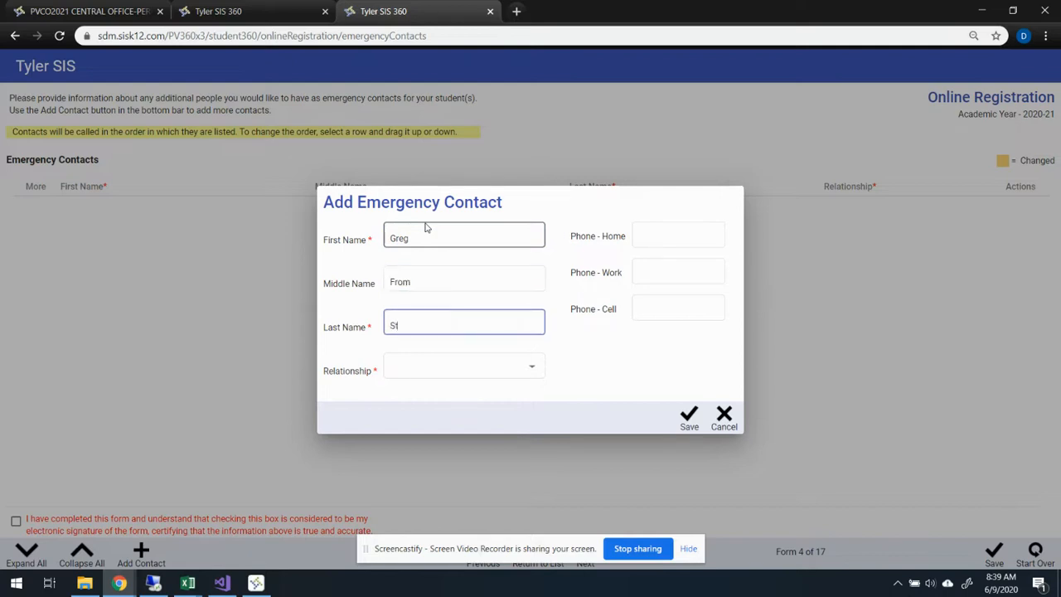
pyautogui.press('Tab')
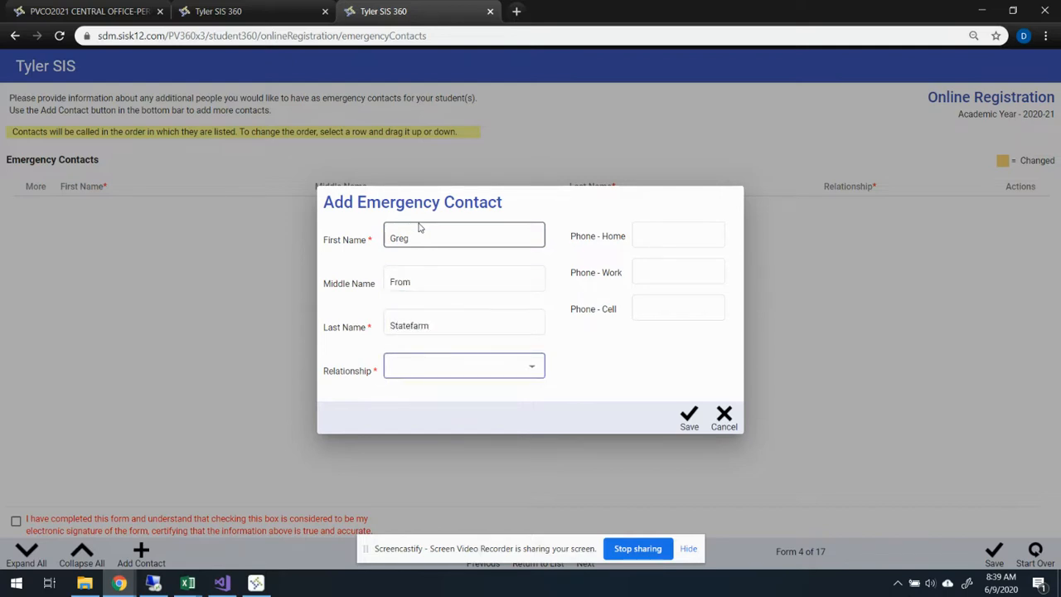
# - Set the emergency contact's relationship to Grandparent
pyautogui.click(496, 364)
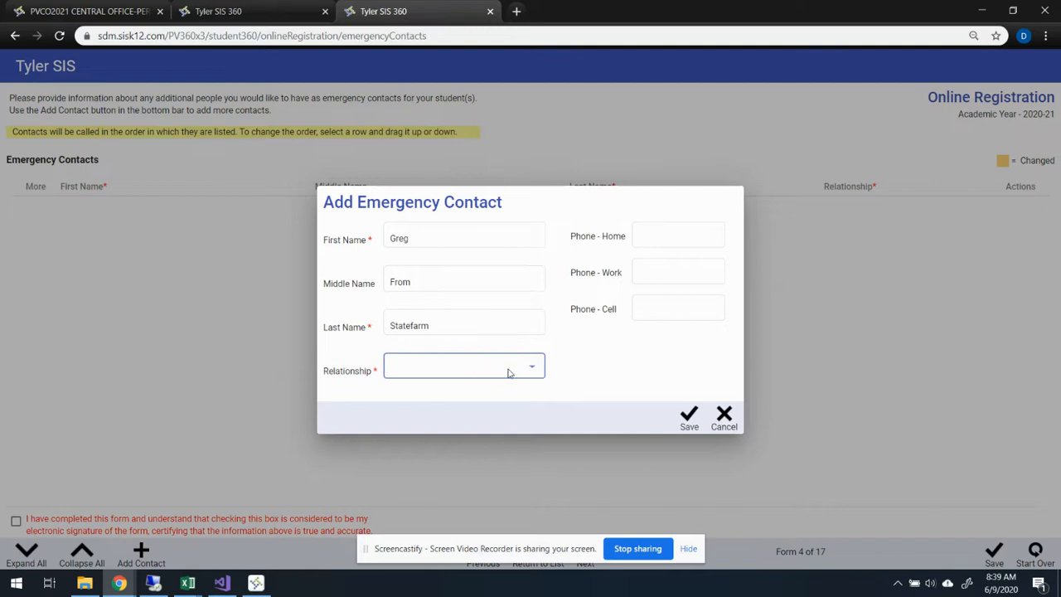
pyautogui.click(532, 369)
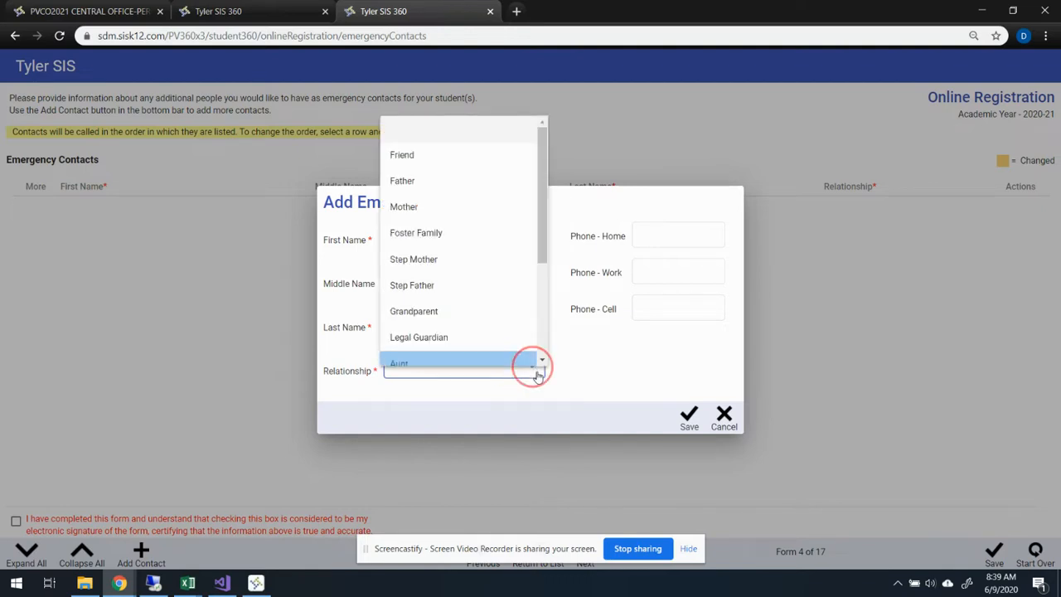
pyautogui.click(543, 235)
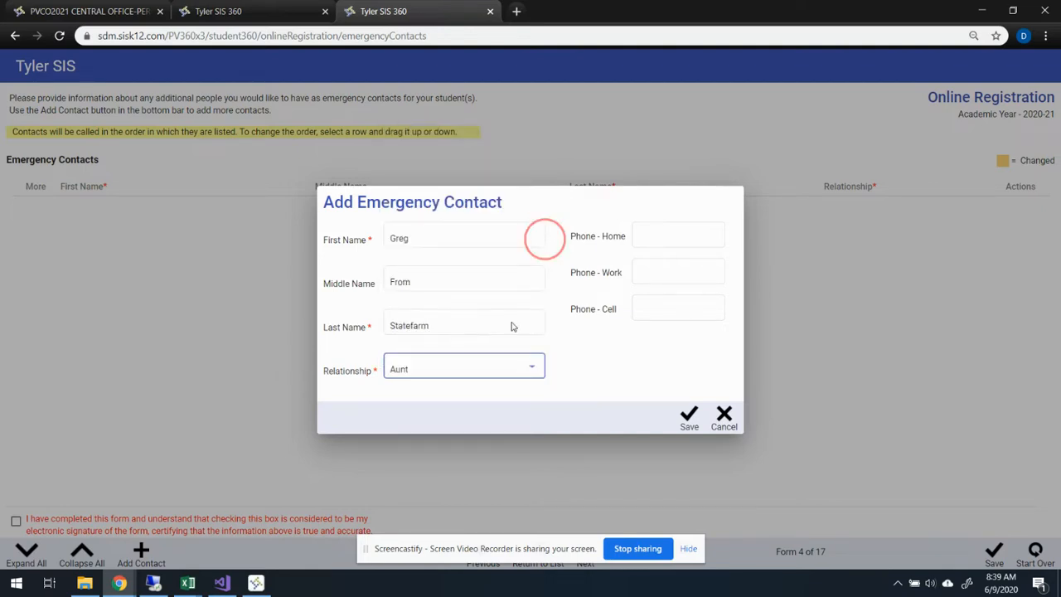
pyautogui.click(510, 347)
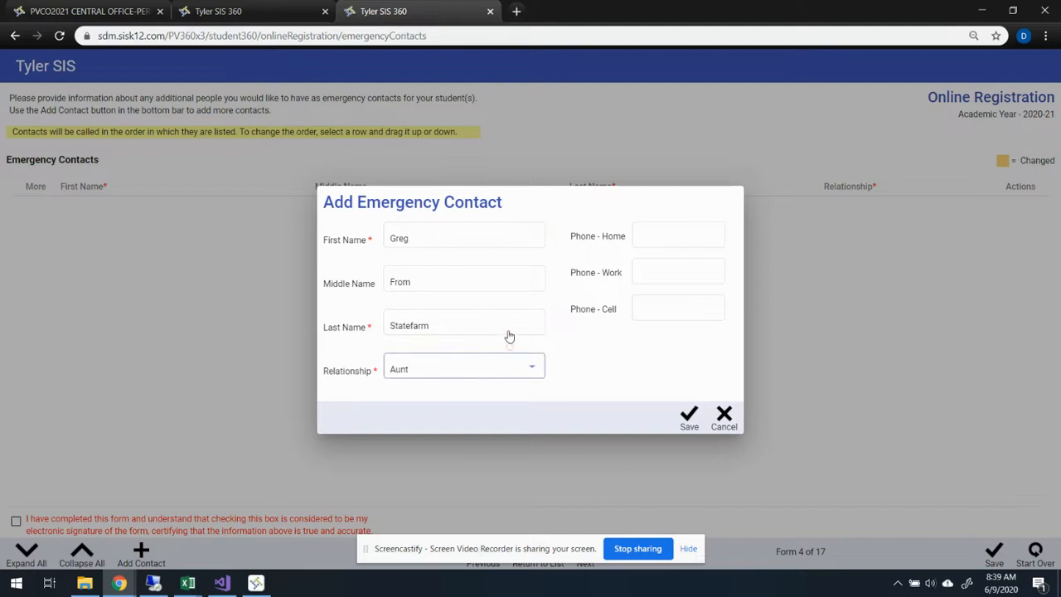
pyautogui.click(531, 369)
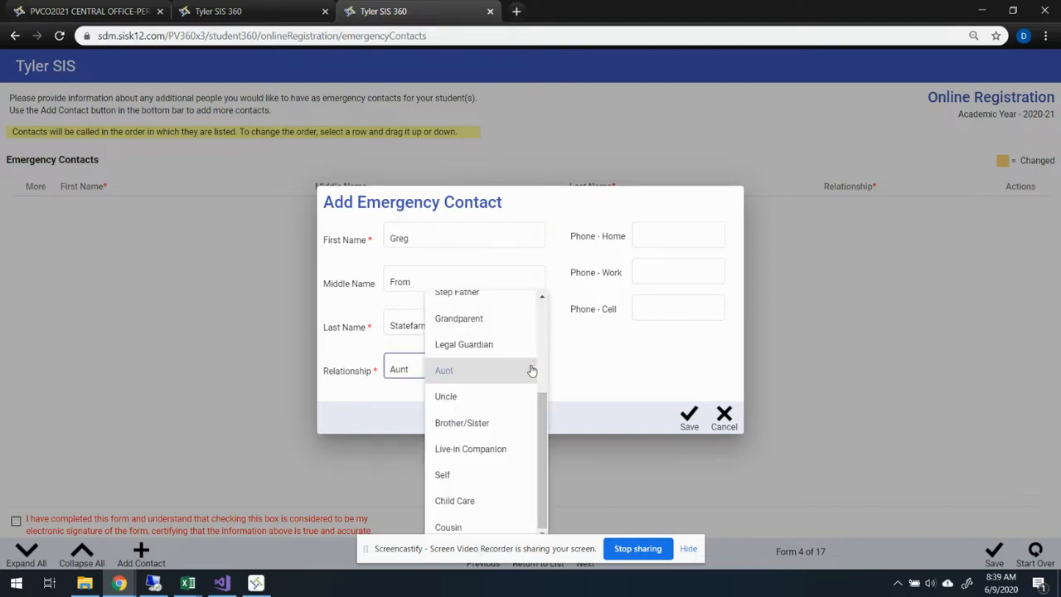
pyautogui.click(516, 322)
# - Enter the emergency contact's home phone number and save the contact
pyautogui.click(696, 234)
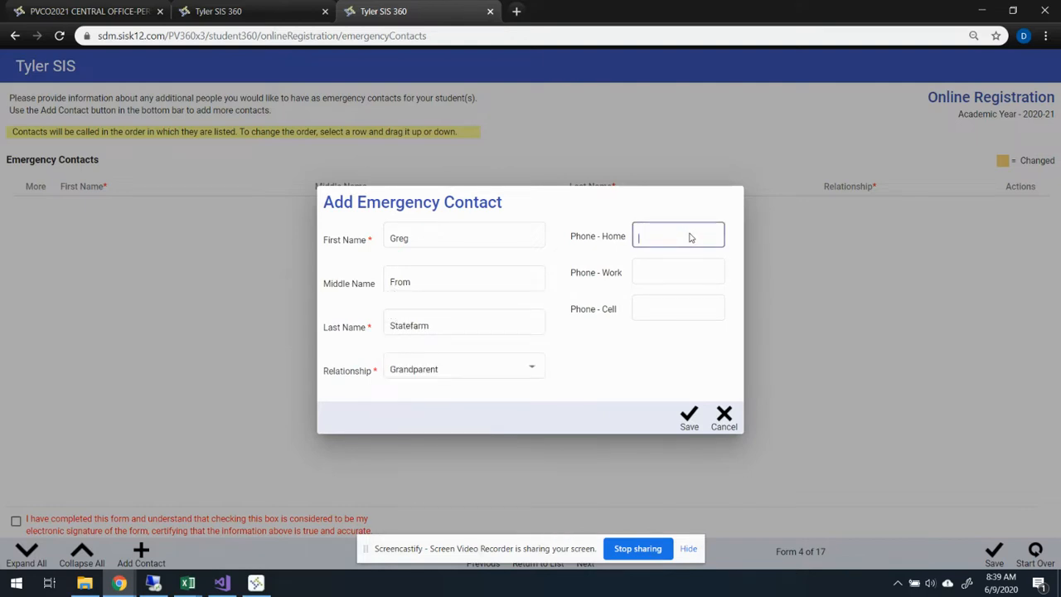
pyautogui.write('55555555')
pyautogui.click(691, 418)
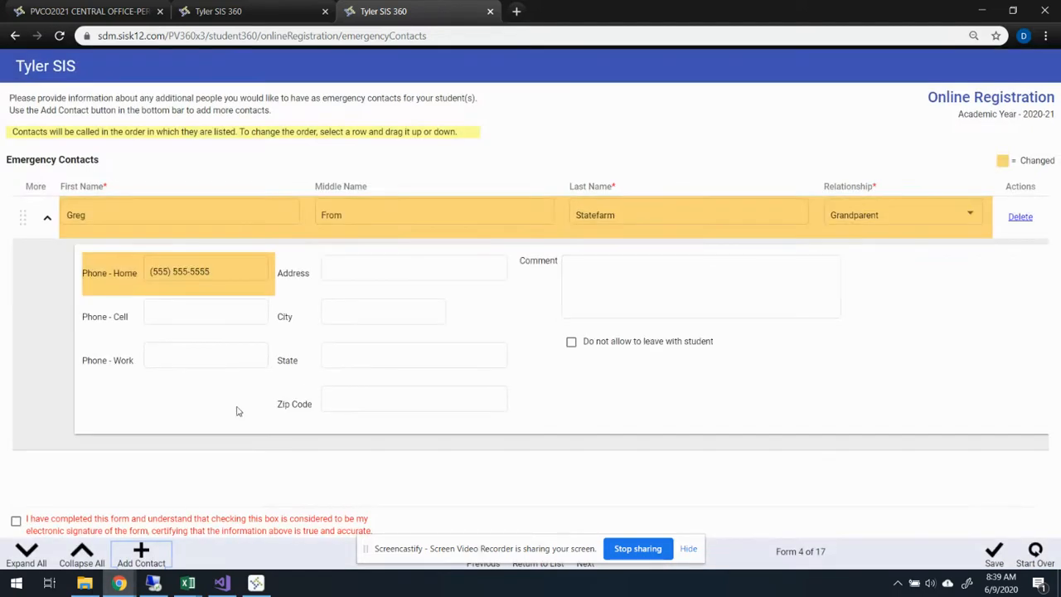
# - Certify the Emergency Contacts and Non-resident Parents forms as completed, continuing to the Welcome and Instructions form
pyautogui.click(16, 522)
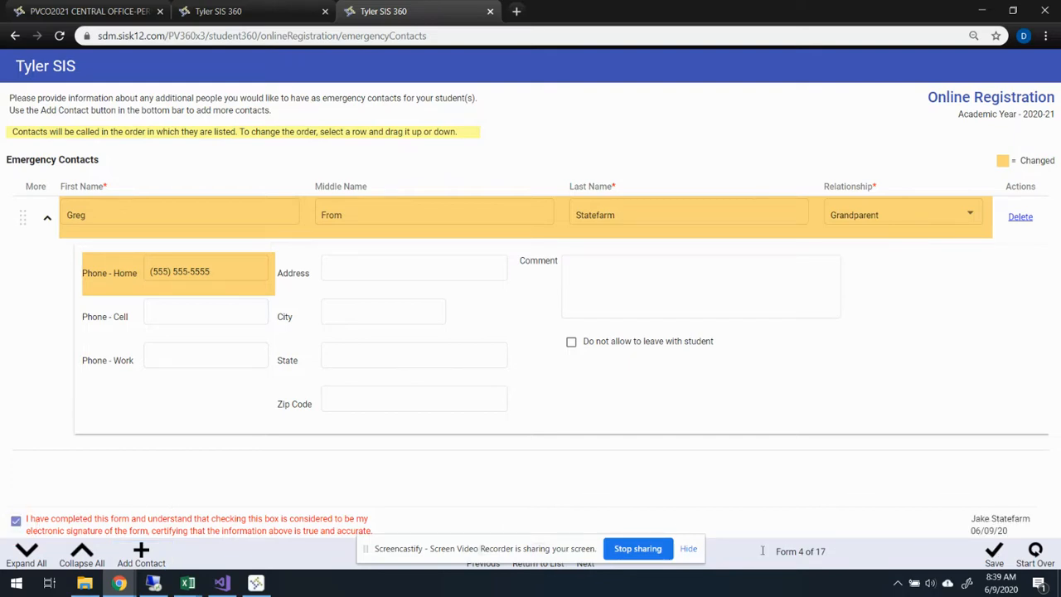
pyautogui.click(585, 569)
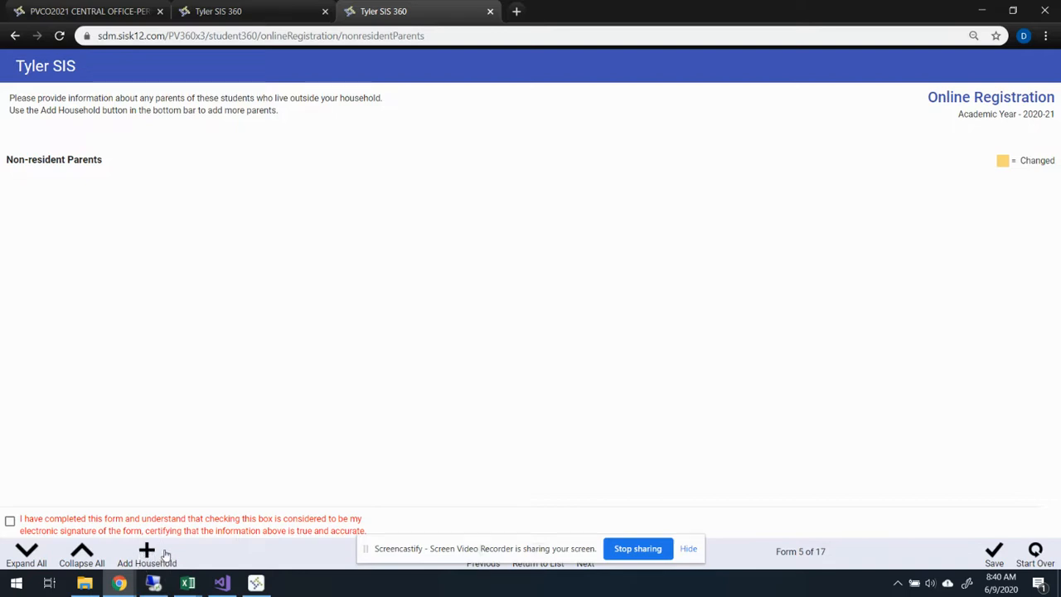
pyautogui.click(10, 523)
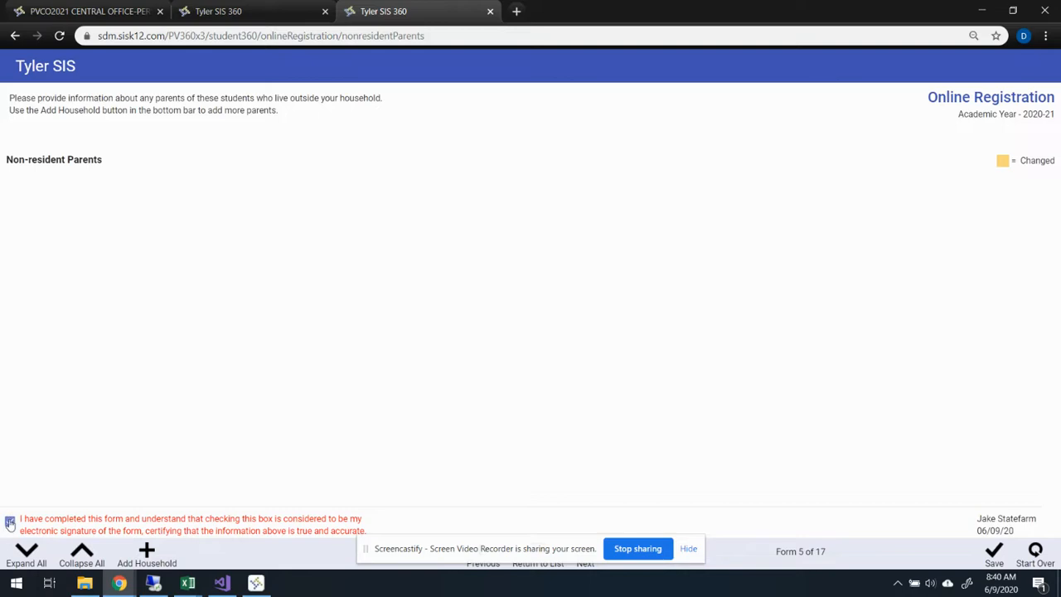
pyautogui.click(587, 569)
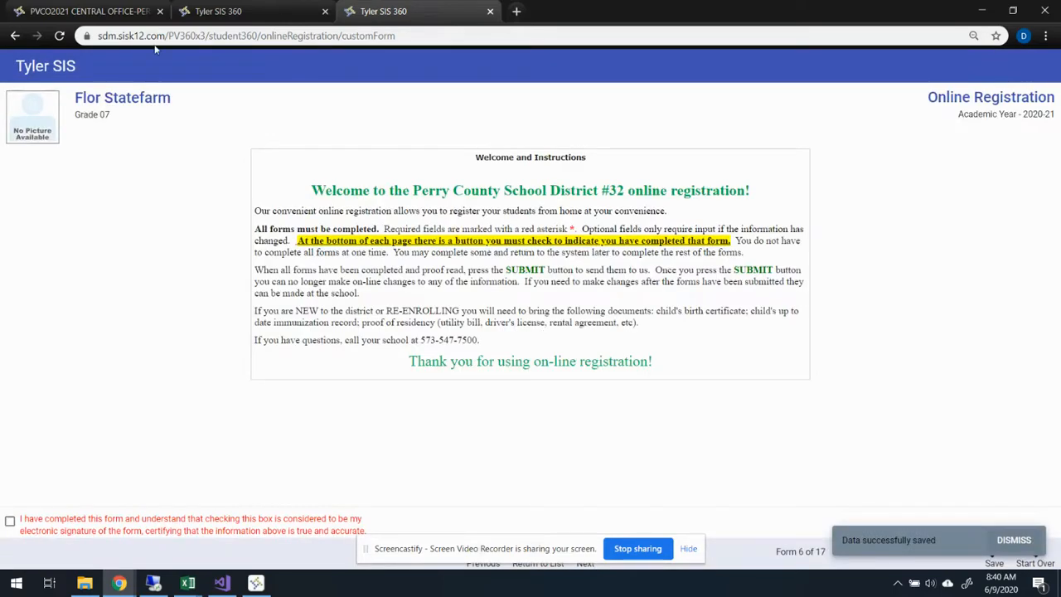
# - Check which student the Welcome and Instructions form belongs to and return to the list of registration forms
pyautogui.moveTo(77, 97); pyautogui.dragTo(225, 97)
pyautogui.click(254, 129)
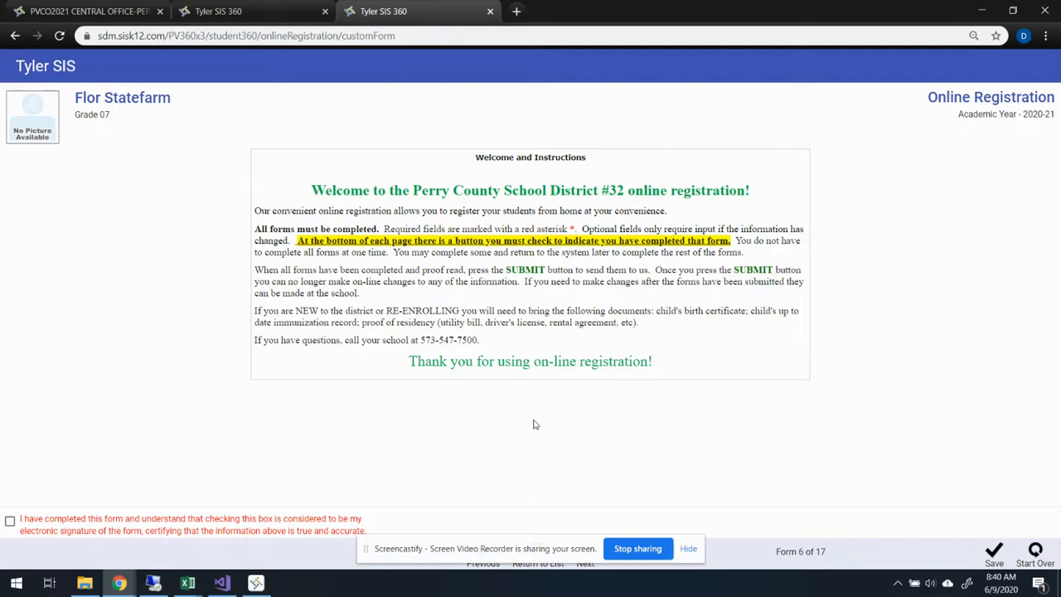
pyautogui.click(535, 567)
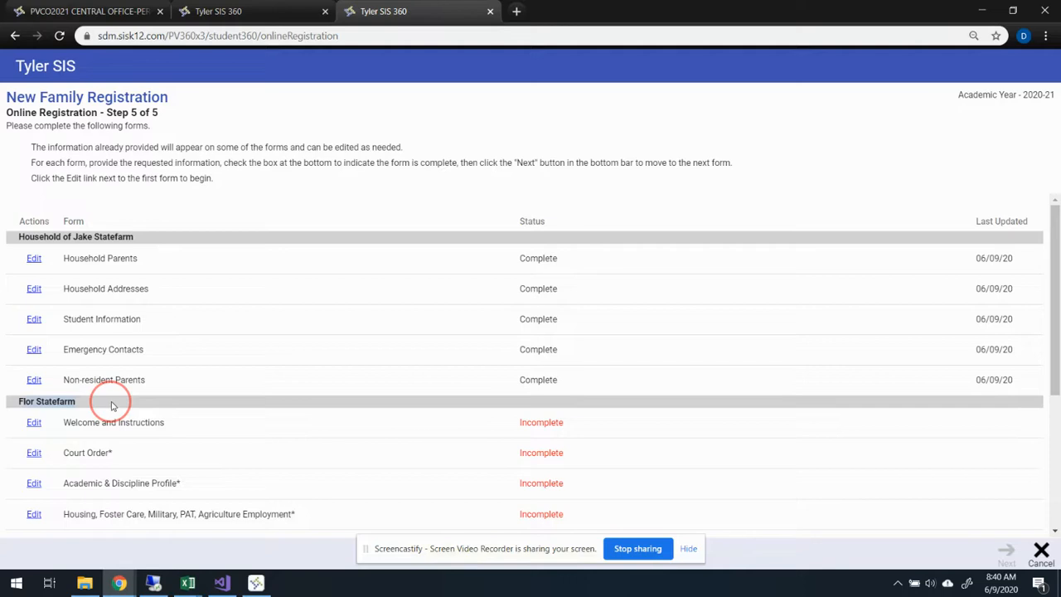
# - Look through the registration list to see which forms belong to the household and which to the student
pyautogui.scroll(-1, 212, 415)
pyautogui.scroll(-2, 213, 412)
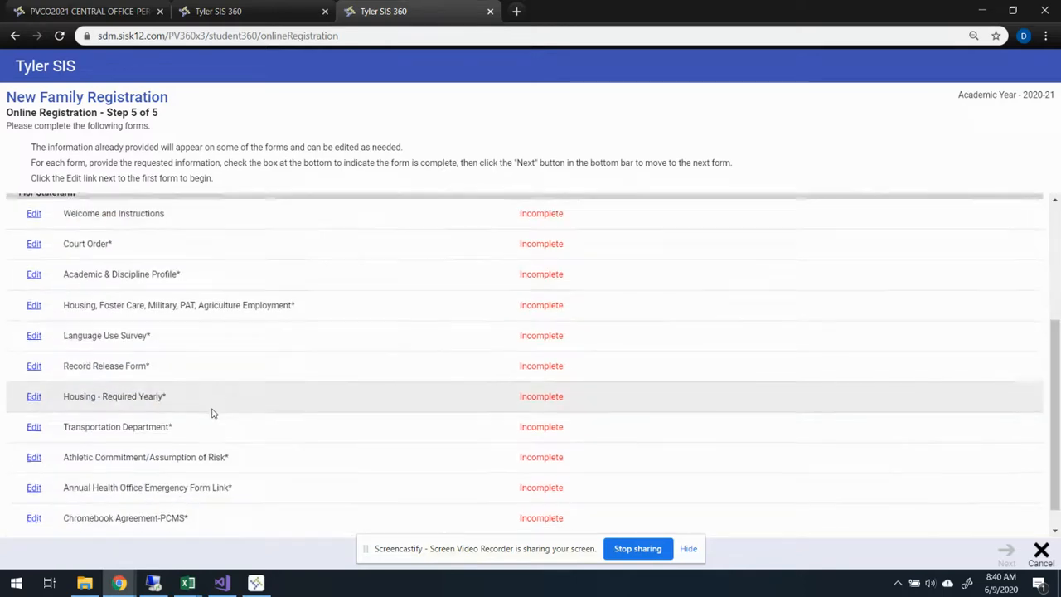
pyautogui.scroll(3, 213, 412)
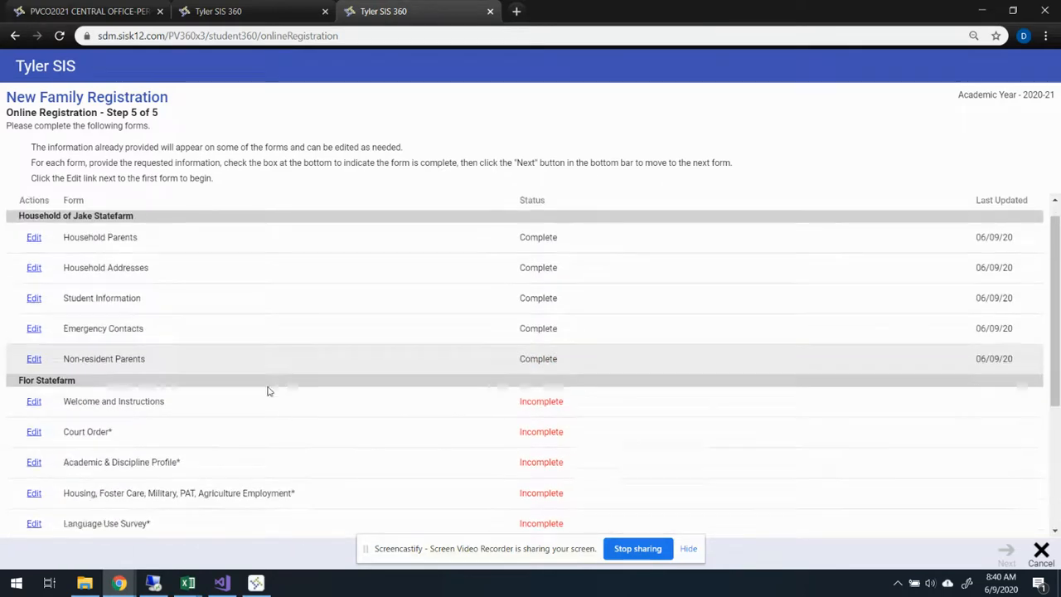
pyautogui.scroll(-3, 269, 390)
pyautogui.scroll(1, 266, 405)
pyautogui.scroll(3, 265, 406)
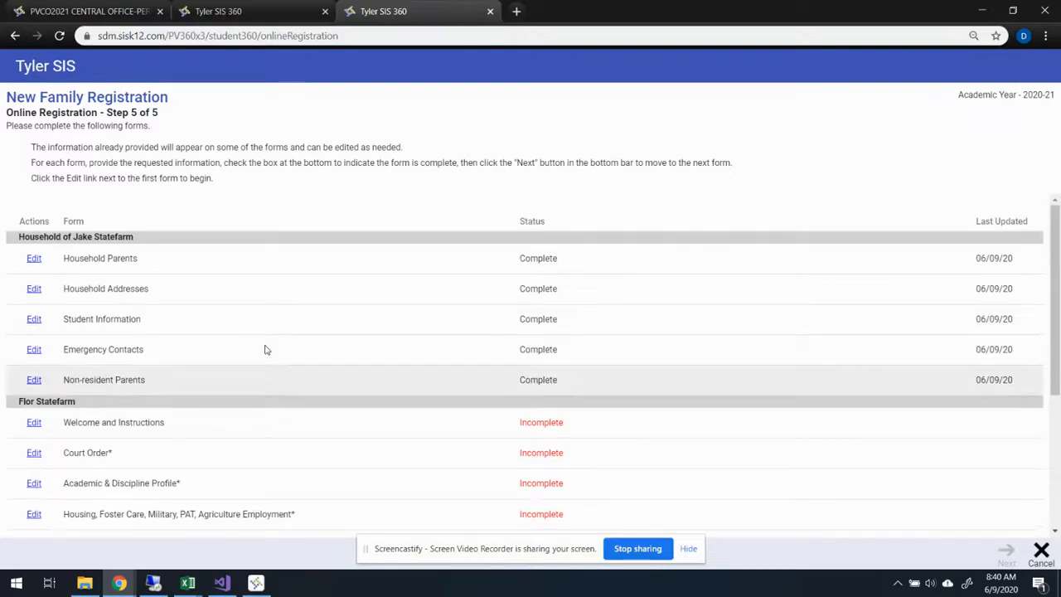
pyautogui.scroll(-1, 222, 402)
pyautogui.scroll(-1, 218, 404)
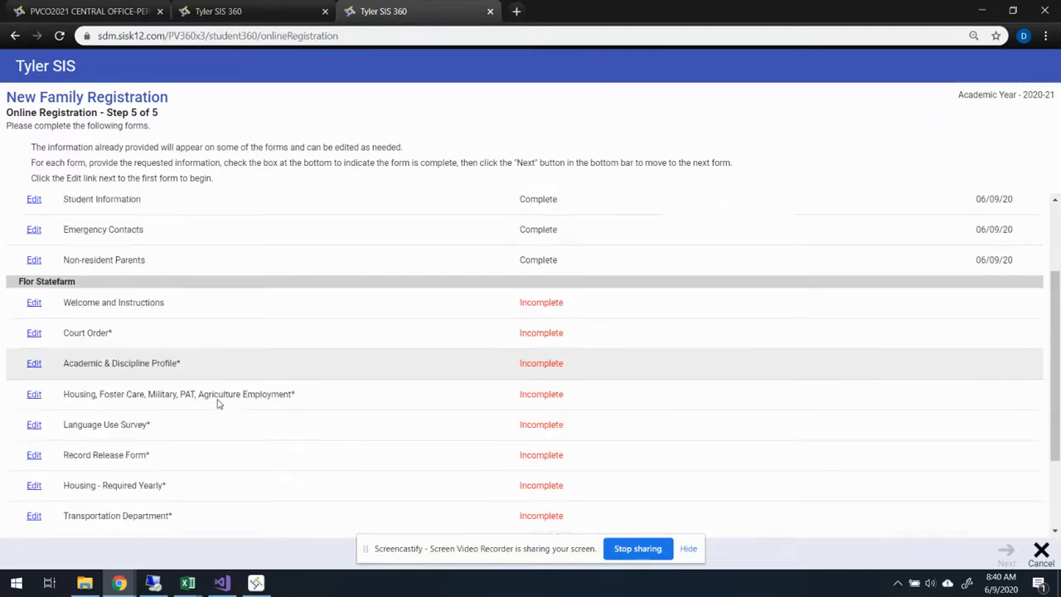
pyautogui.scroll(-1, 218, 404)
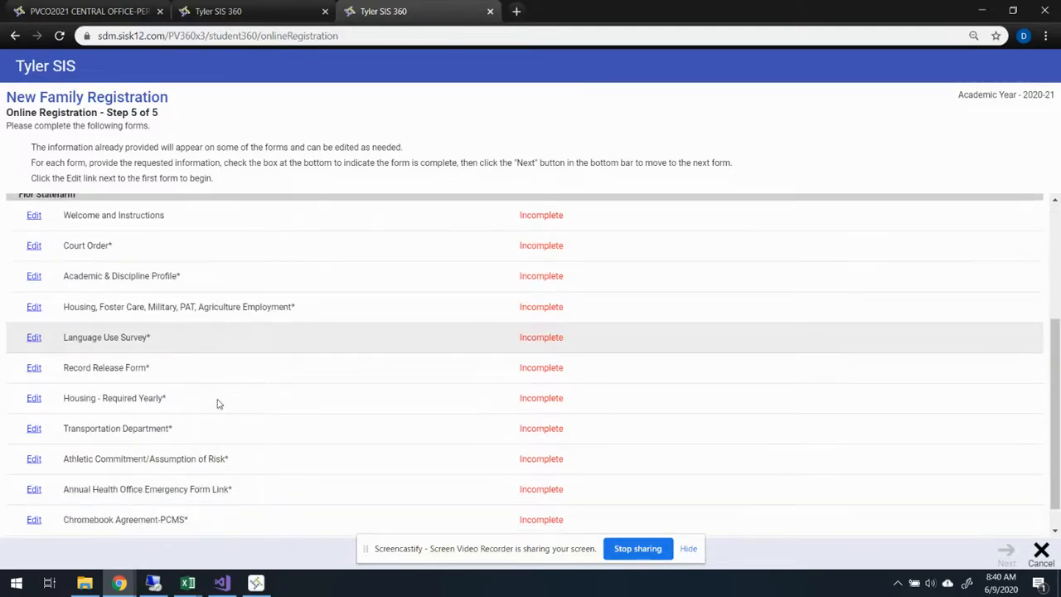
pyautogui.scroll(2, 209, 398)
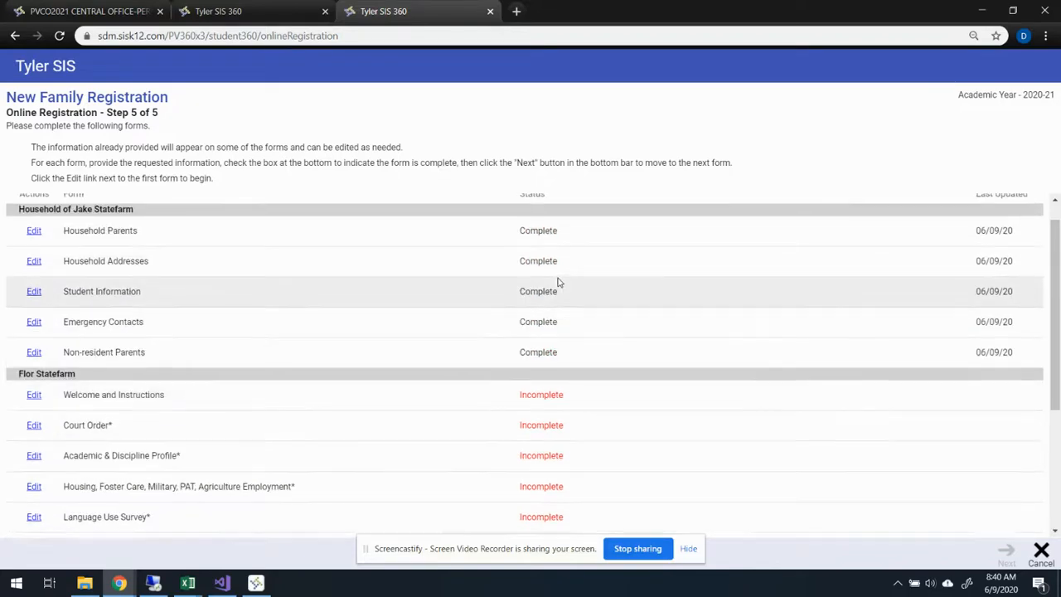
pyautogui.scroll(1, 559, 282)
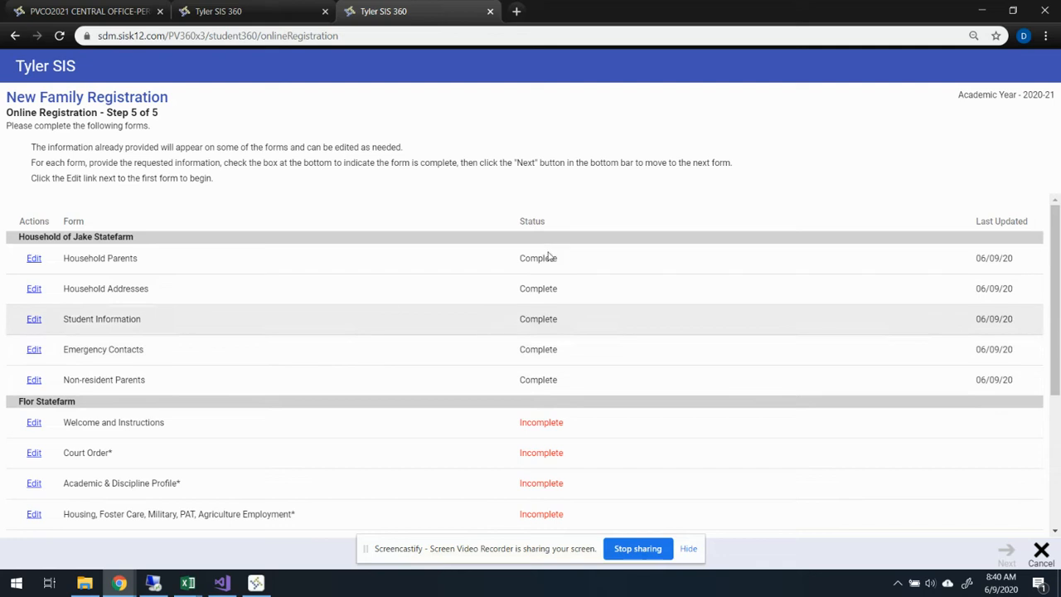
# - Compare the completion status of the household forms with that of the student's forms, down to Closing Instructions
pyautogui.moveTo(512, 262); pyautogui.dragTo(584, 385)
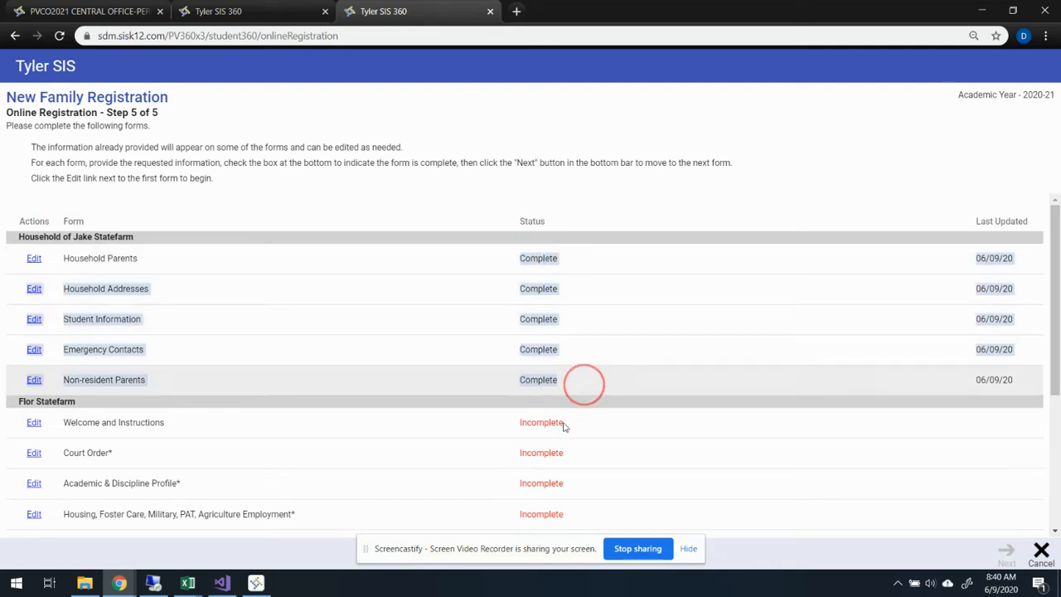
pyautogui.doubleClick(523, 425)
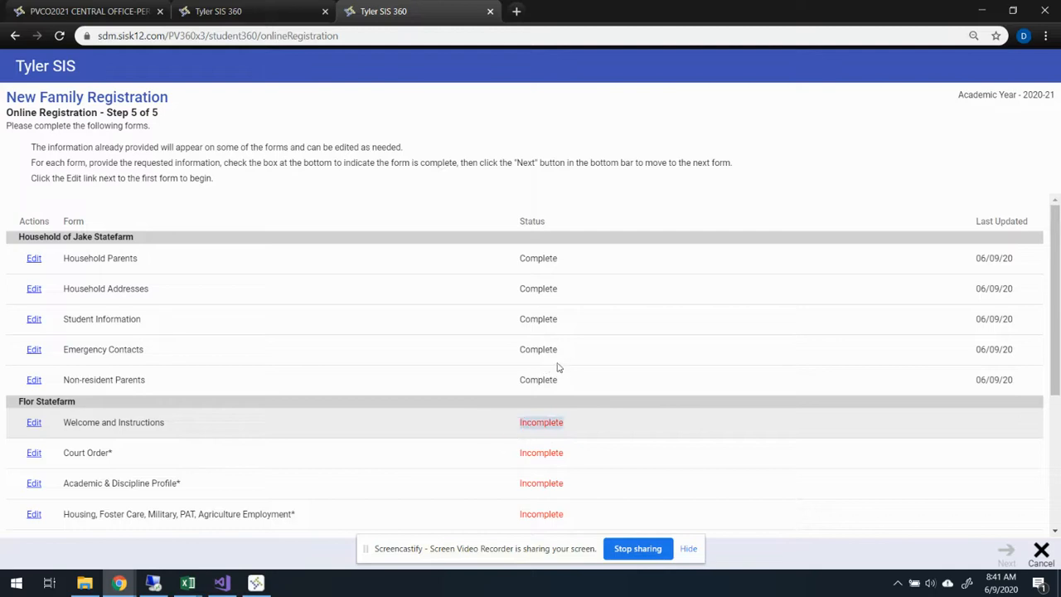
pyautogui.click(554, 370)
pyautogui.scroll(-3, 330, 334)
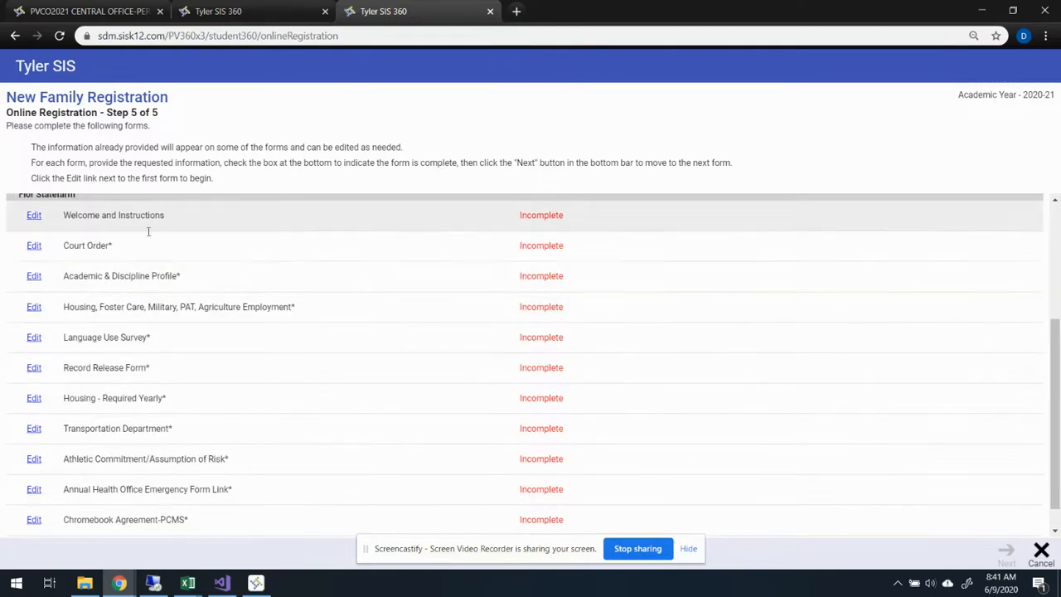
pyautogui.scroll(-1, 124, 430)
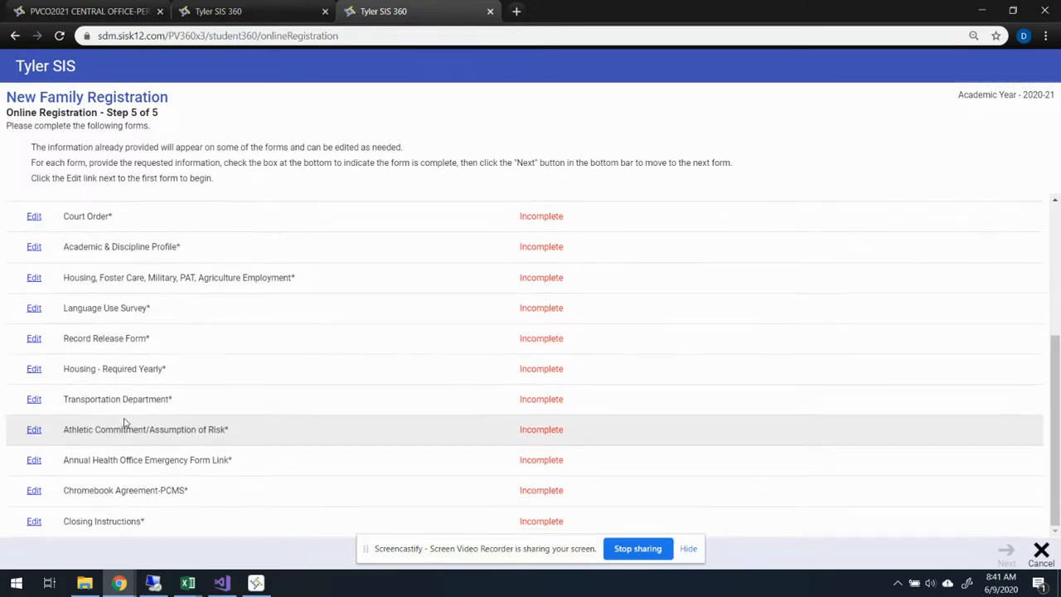
pyautogui.scroll(3, 124, 423)
pyautogui.scroll(-1, 580, 408)
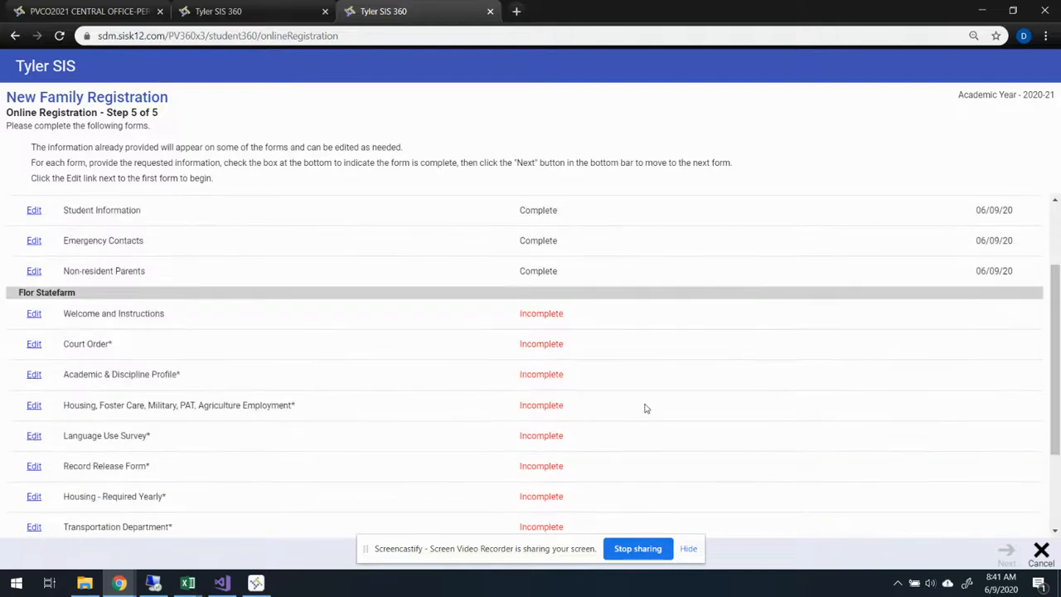
pyautogui.scroll(-1, 646, 408)
pyautogui.scroll(-1, 621, 426)
pyautogui.scroll(-2, 580, 413)
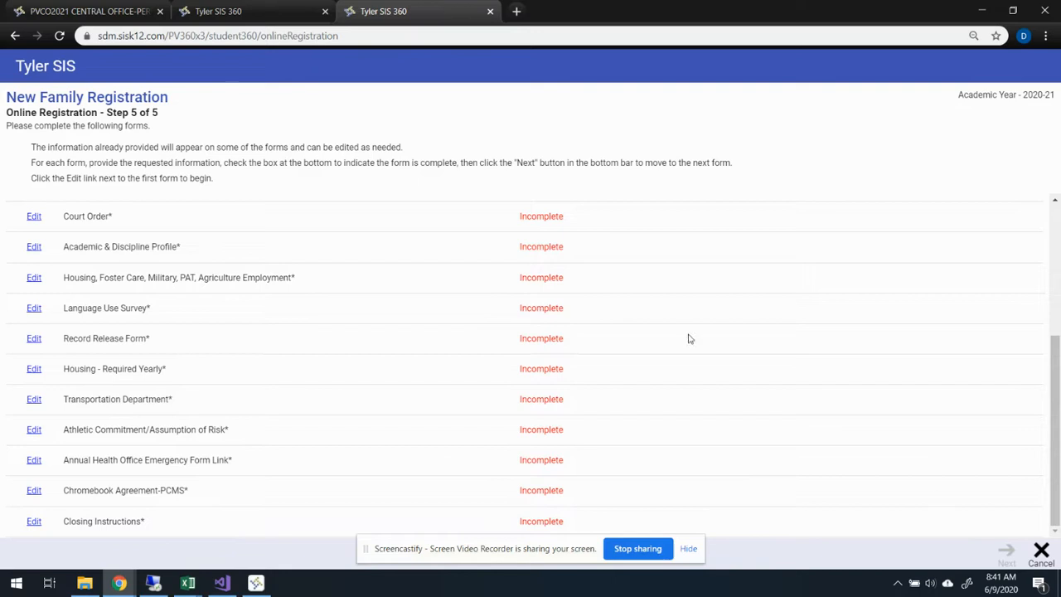
pyautogui.scroll(5, 497, 282)
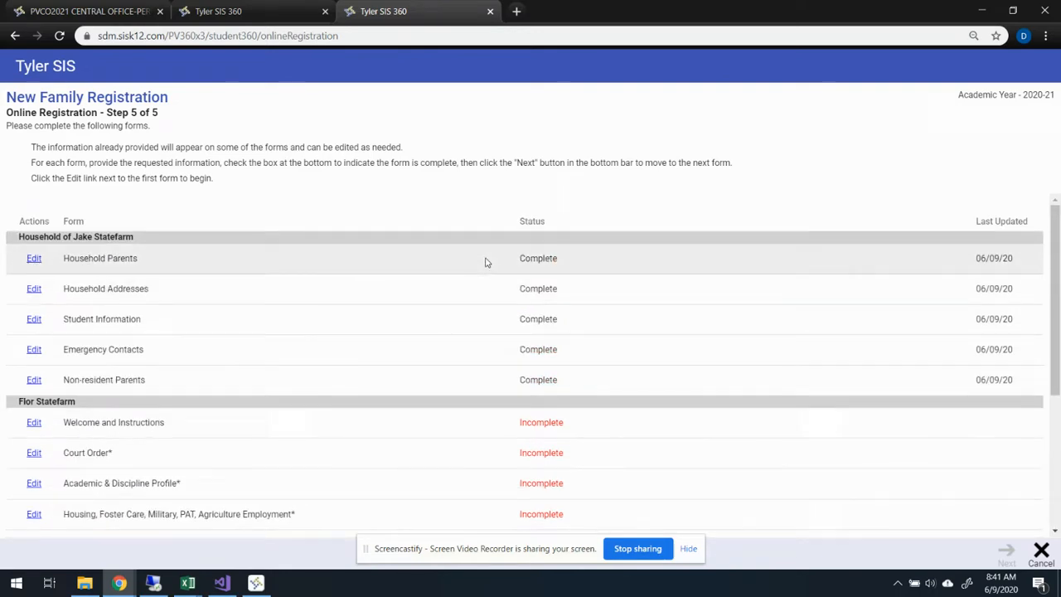